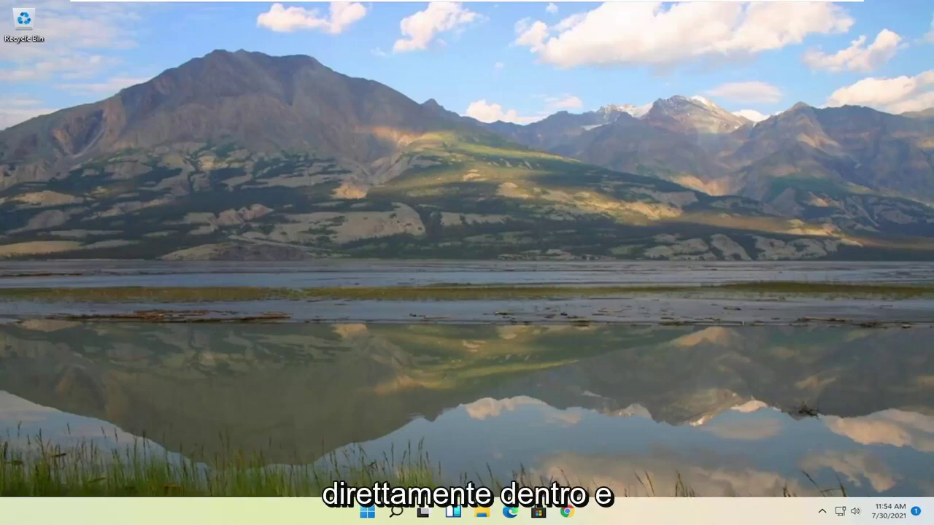
Find Registry Editor through Windows search, run it as administrator and allow it to make changes to the device.
left_click(367, 513)
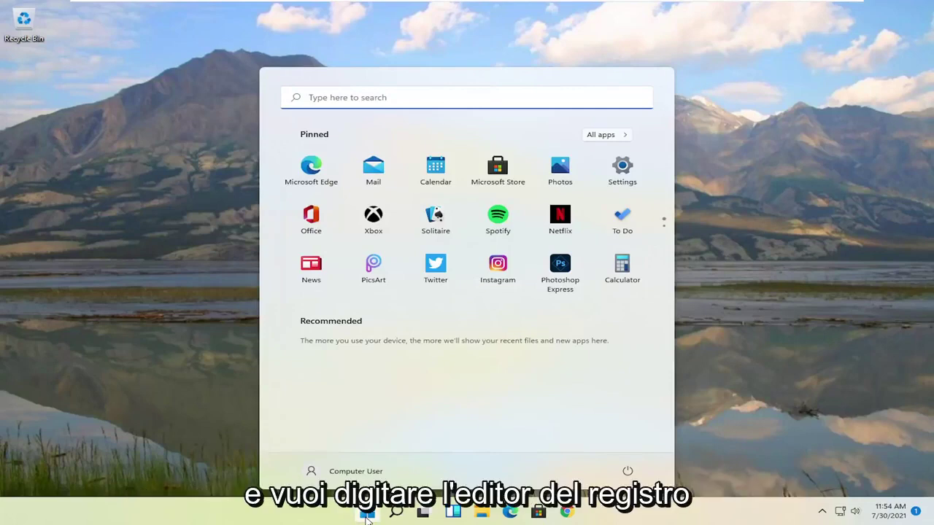
type("registry editor")
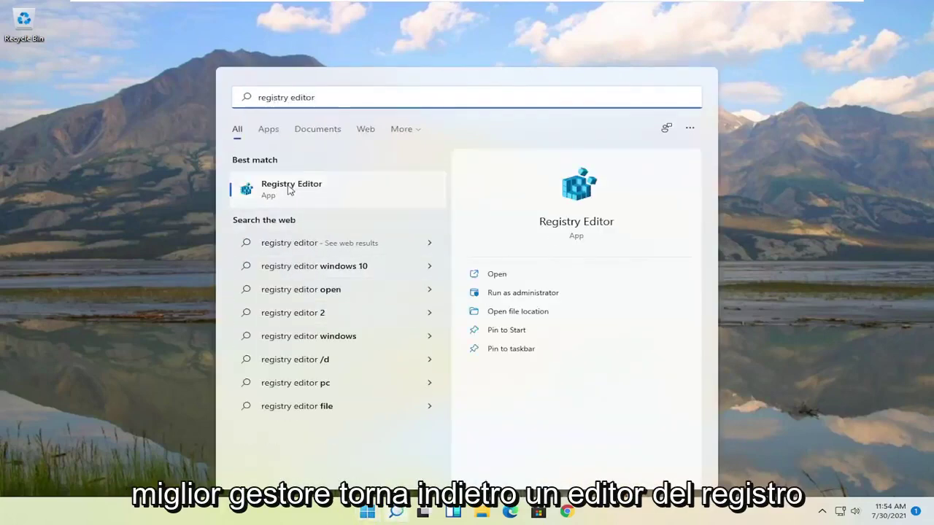
right_click(266, 192)
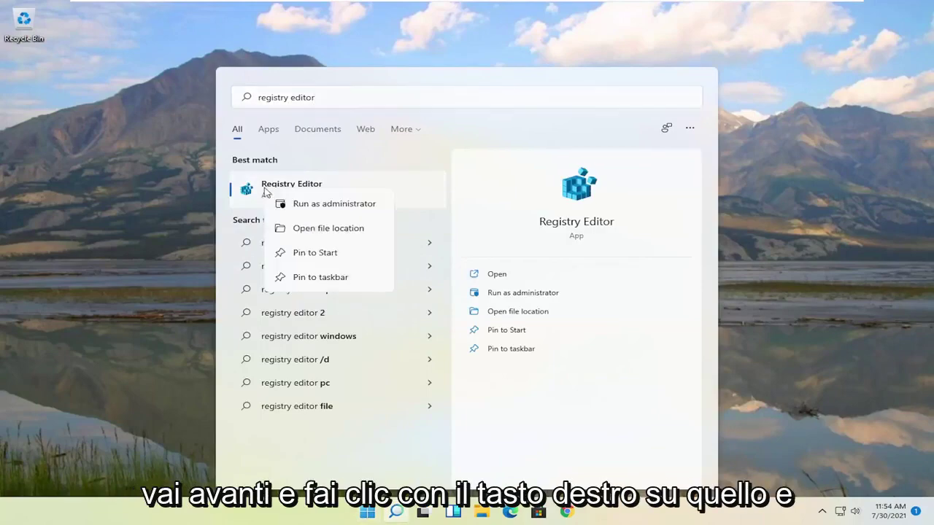
left_click(335, 204)
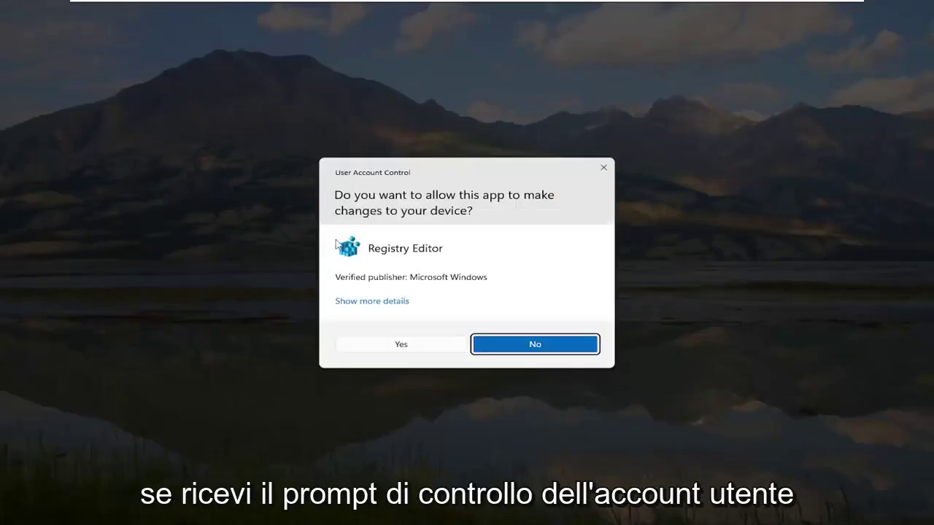
left_click(406, 347)
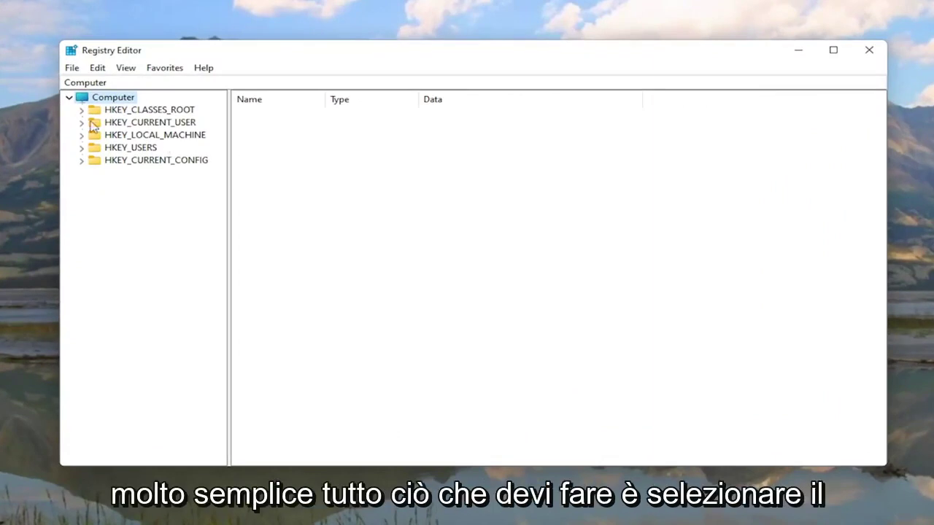
left_click(72, 68)
left_click(82, 98)
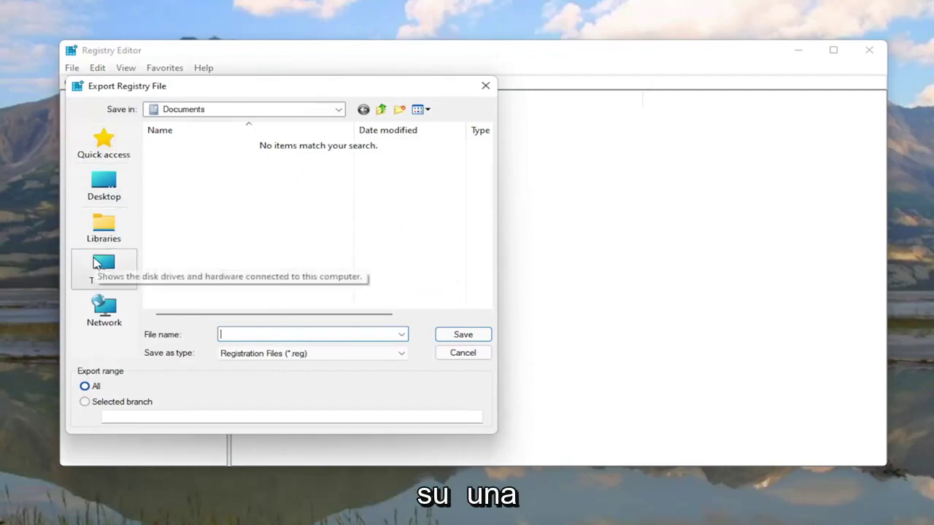
left_click(102, 185)
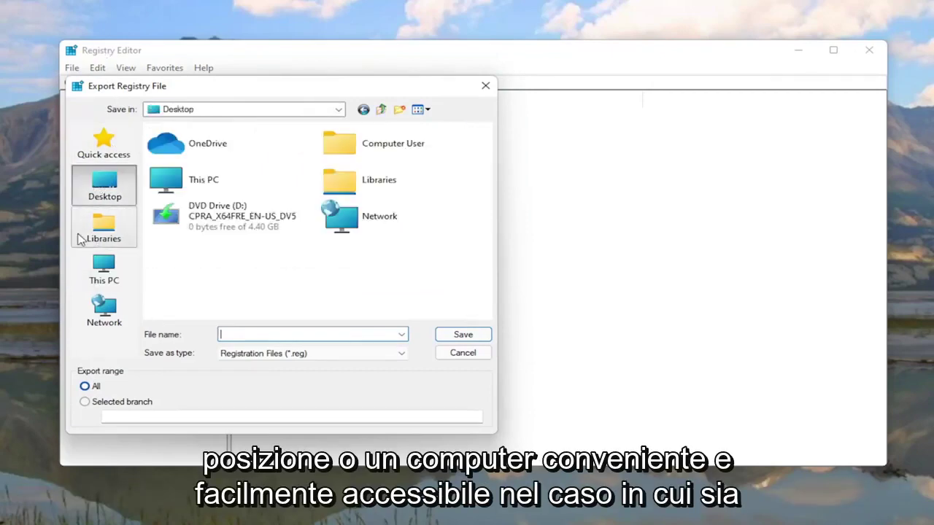
left_click(463, 353)
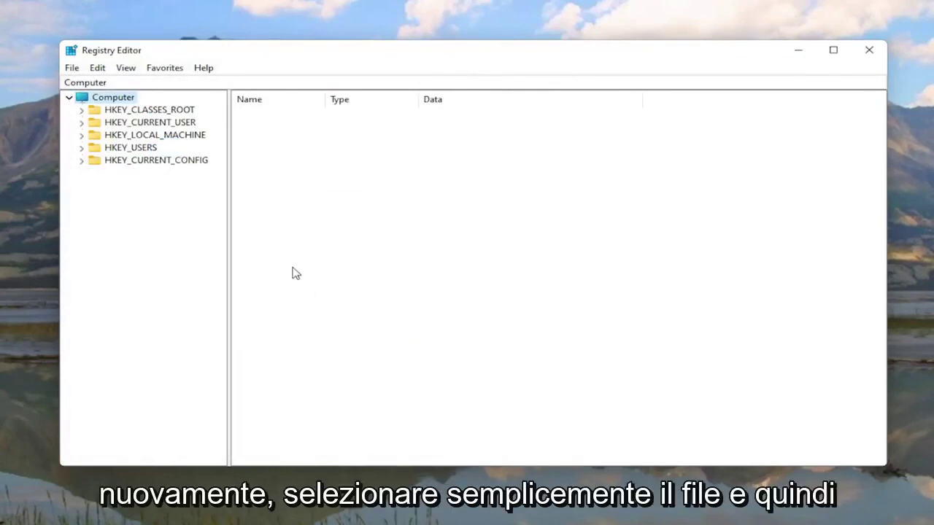
left_click(71, 67)
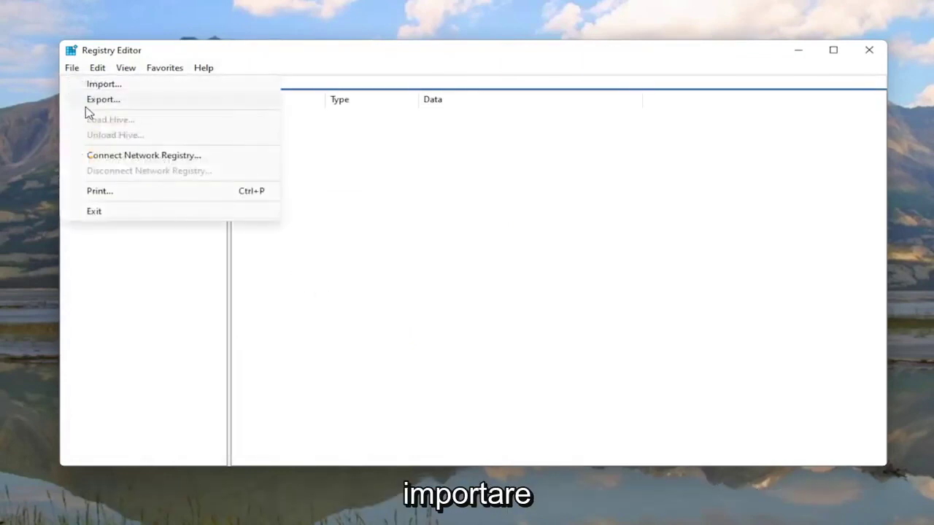
left_click(87, 83)
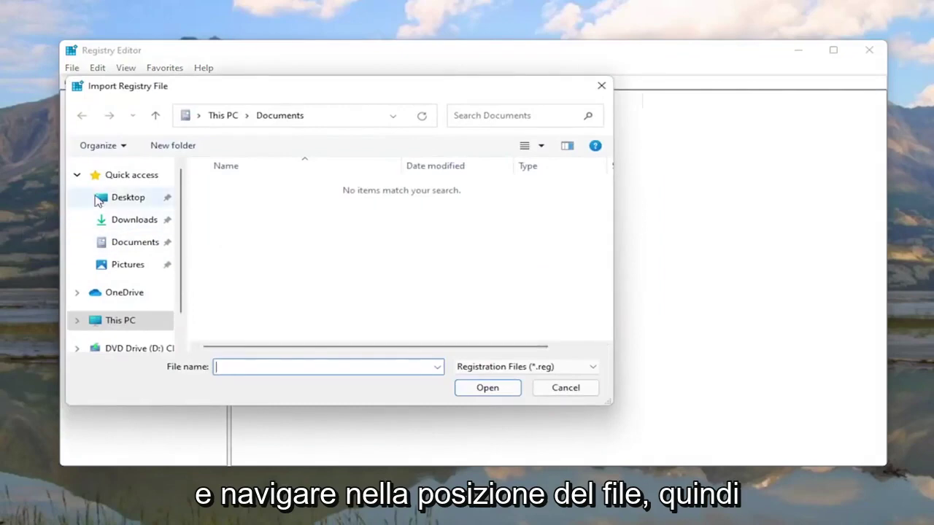
left_click(99, 199)
left_click(572, 389)
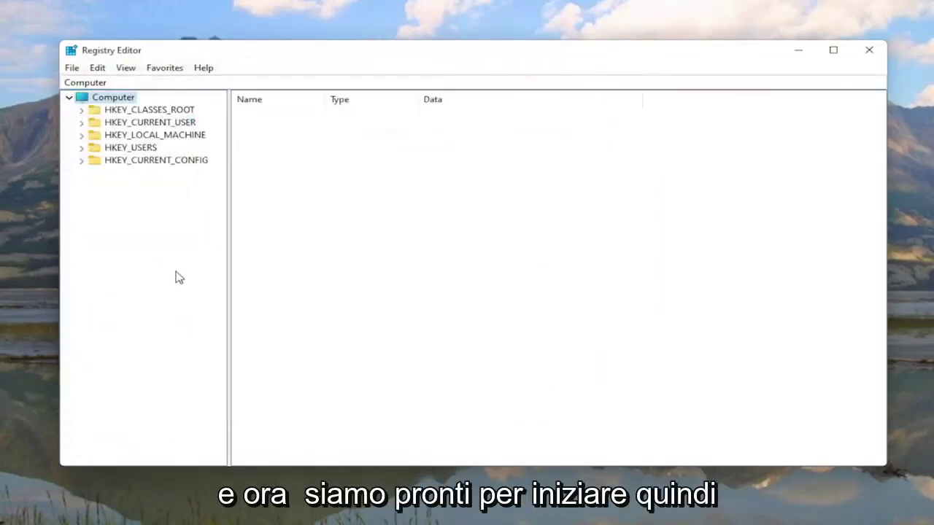
Open the registry key HKEY_LOCAL_MACHINE\SYSTEM\ControlSet001\Services\Ndu.
left_click(153, 135)
double_click(155, 136)
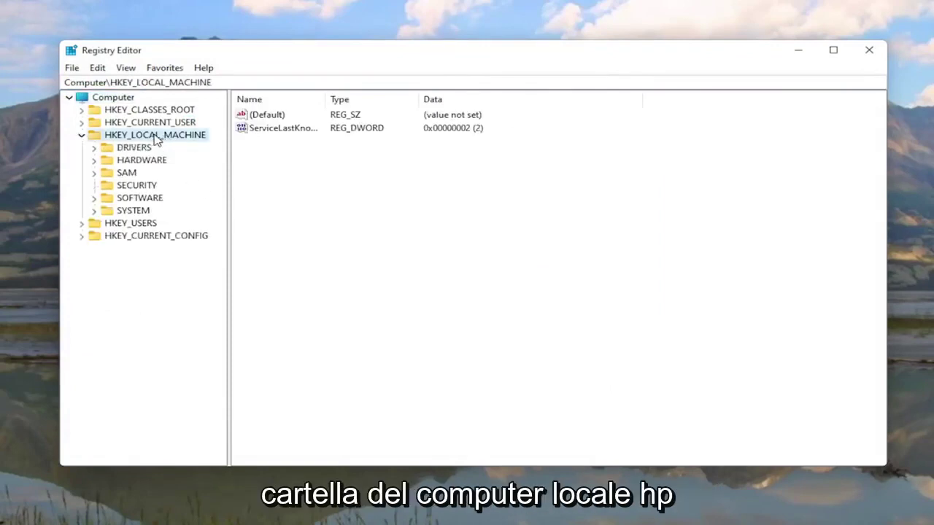
double_click(119, 211)
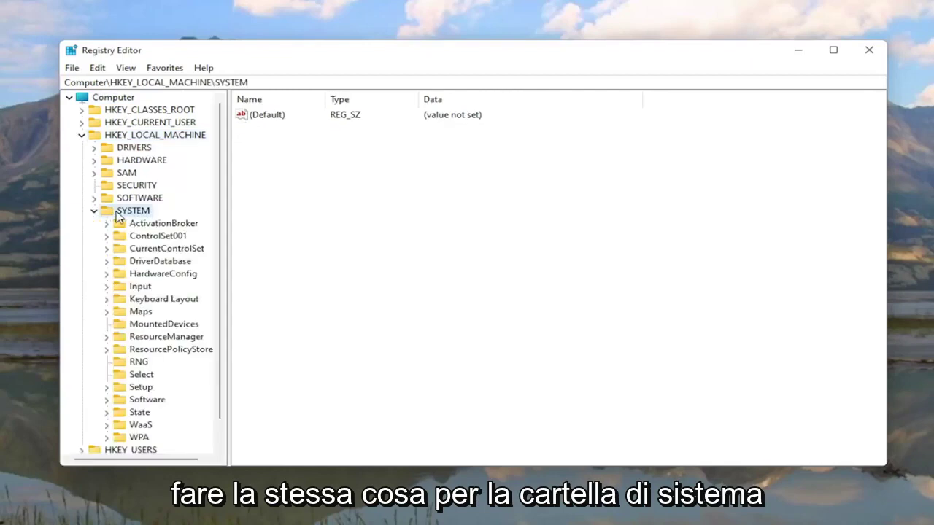
double_click(157, 236)
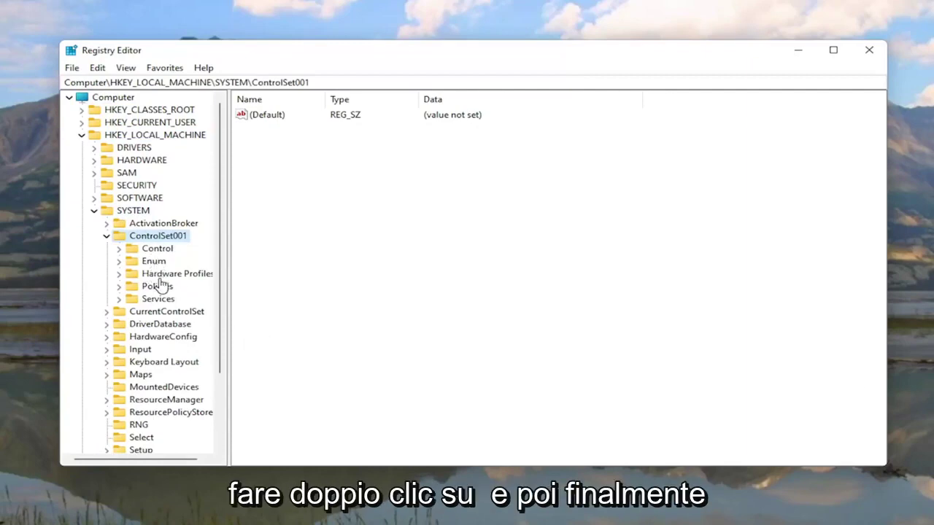
double_click(151, 300)
scroll(151, 307, "down", 20)
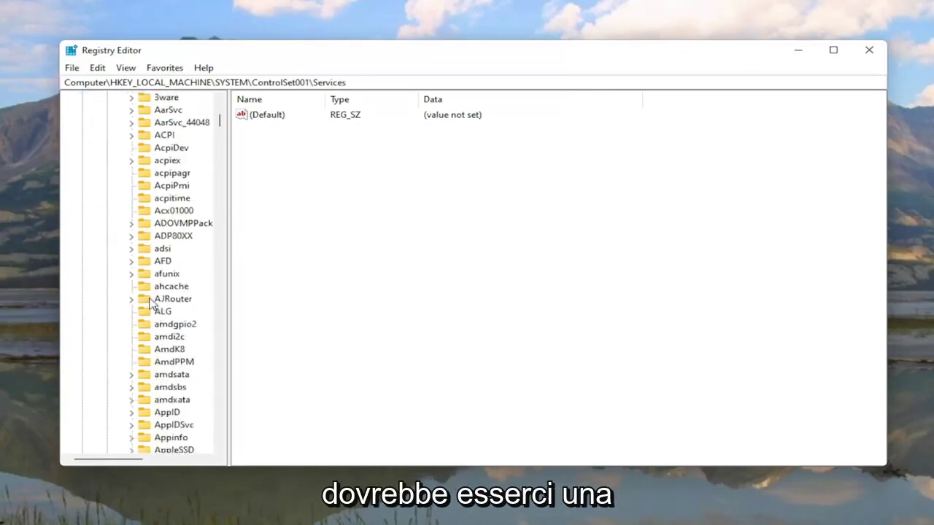
scroll(151, 305, "down", 20)
scroll(155, 305, "down", 20)
scroll(162, 353, "down", 20)
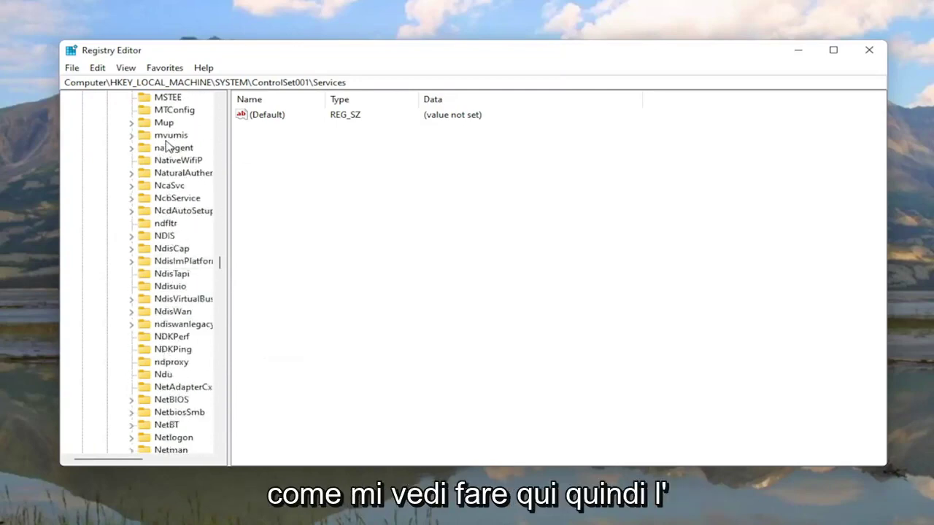
left_click(163, 375)
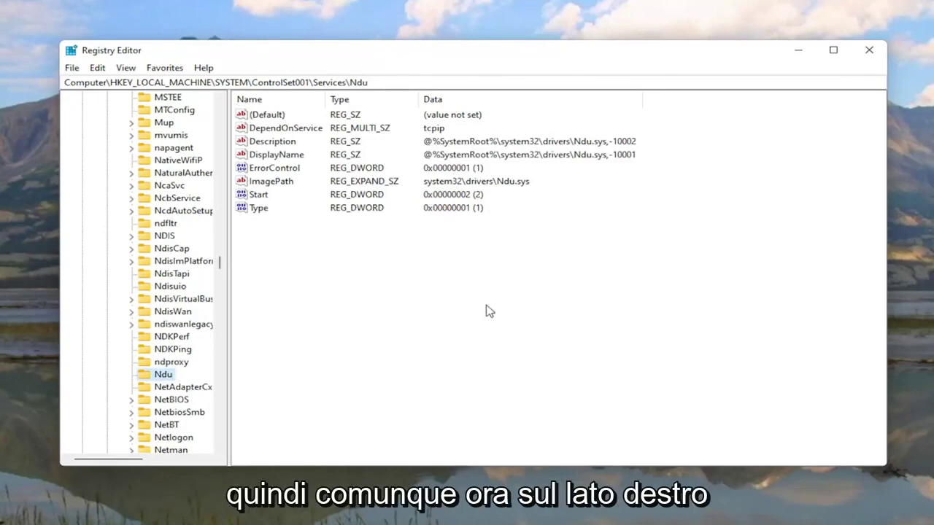
left_click(257, 196)
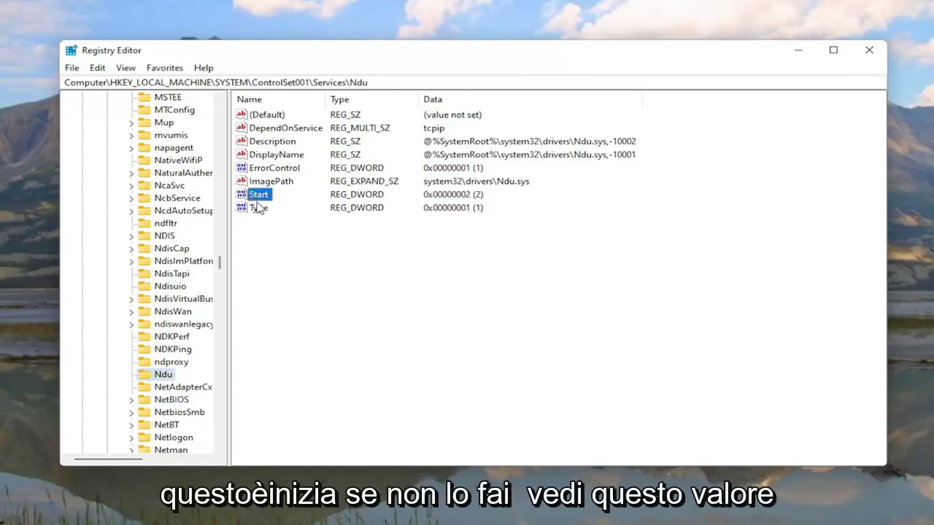
right_click(293, 257)
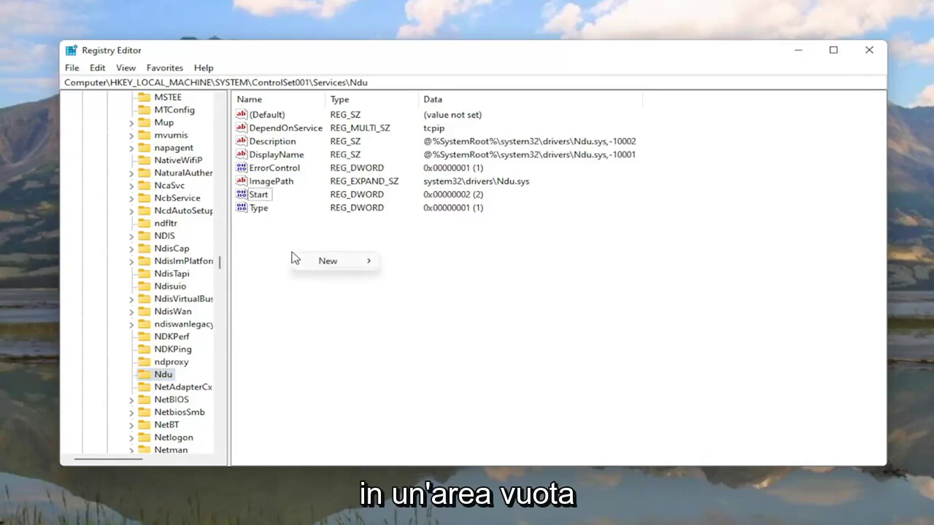
mouse_move(332, 261)
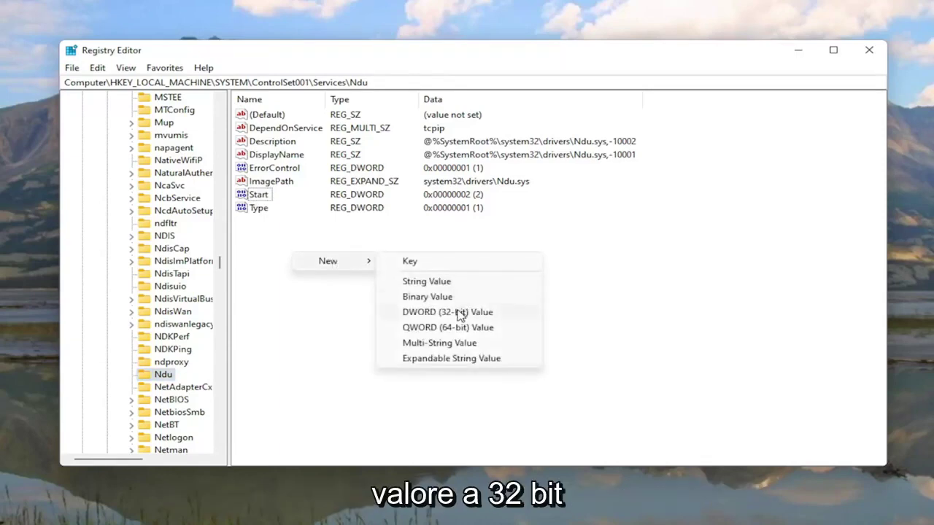
left_click(250, 277)
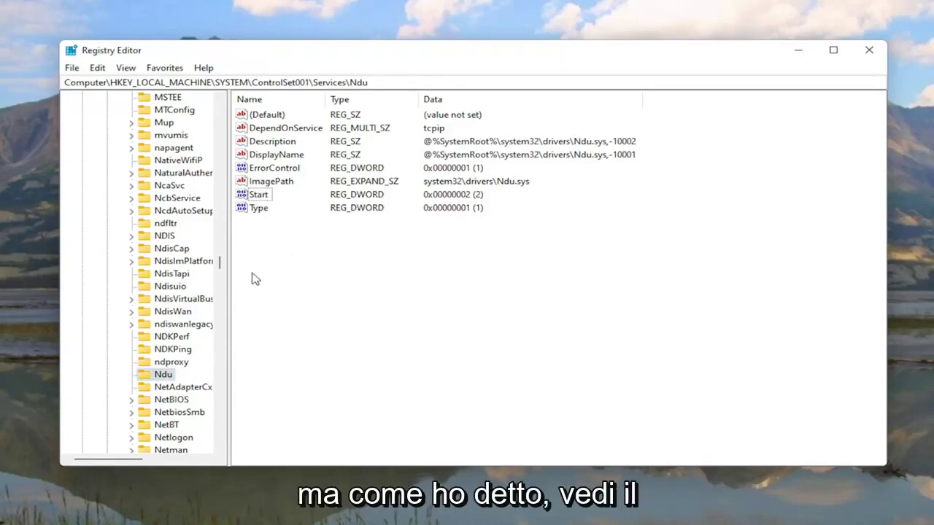
Set the value data of the Ndu key's Start DWORD to 4 in hexadecimal.
double_click(259, 196)
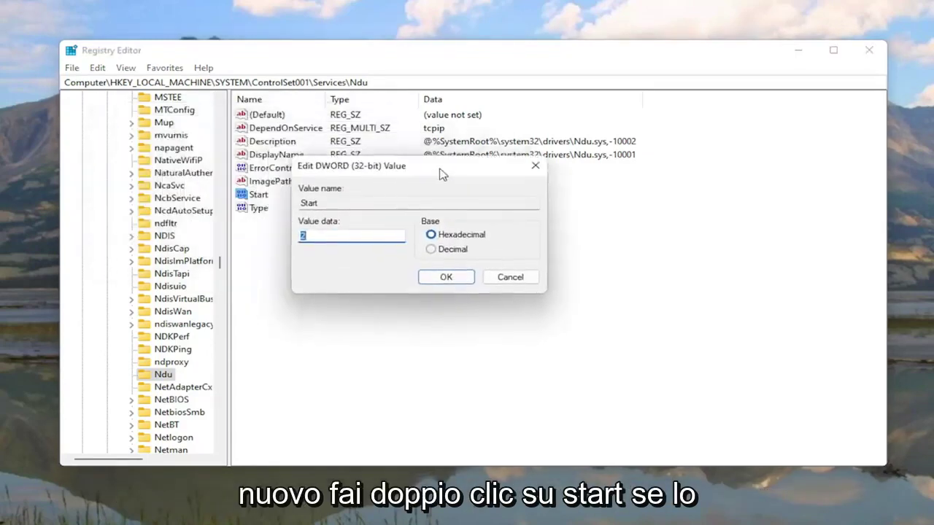
left_click_drag(467, 180, 473, 182)
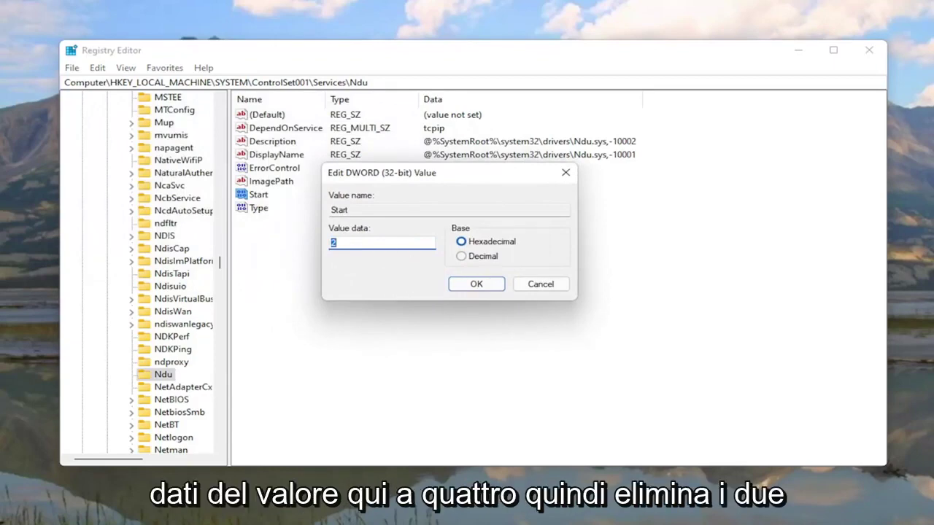
type("4")
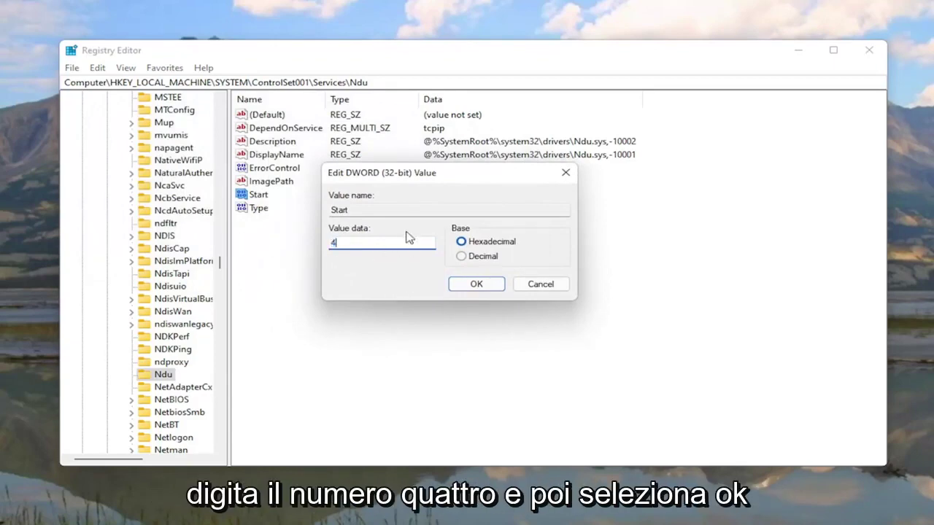
left_click(476, 284)
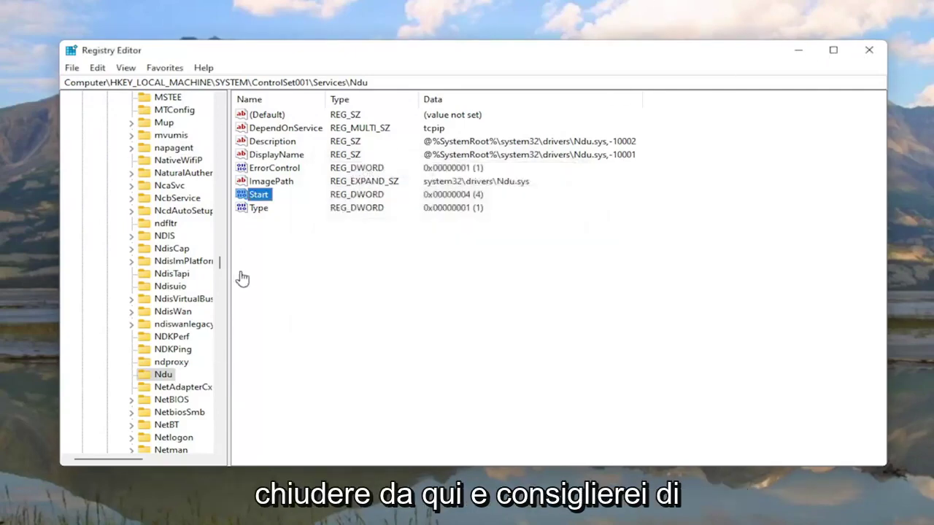
Collapse the Services, ControlSet001, SYSTEM and HKEY_LOCAL_MACHINE branches of the registry tree and close Registry Editor.
scroll(223, 264, "up", 20)
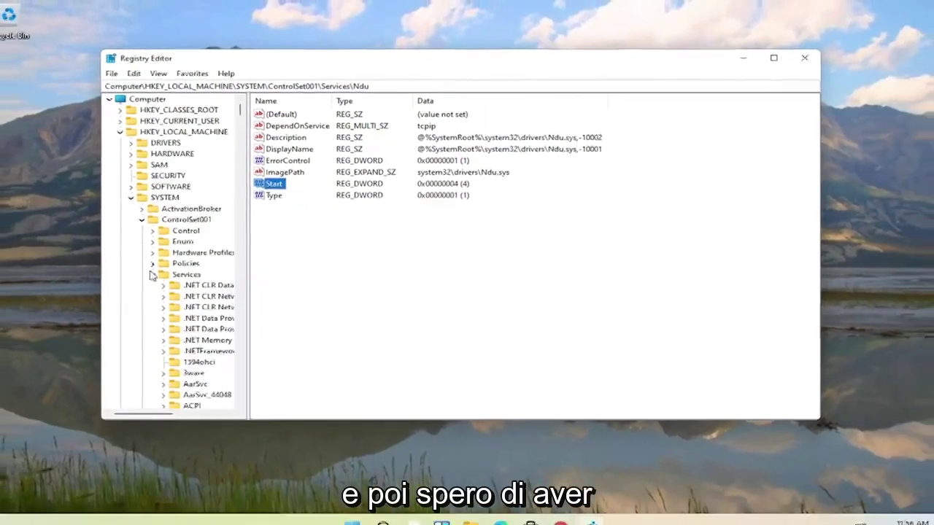
left_click(152, 274)
left_click(142, 220)
left_click(131, 197)
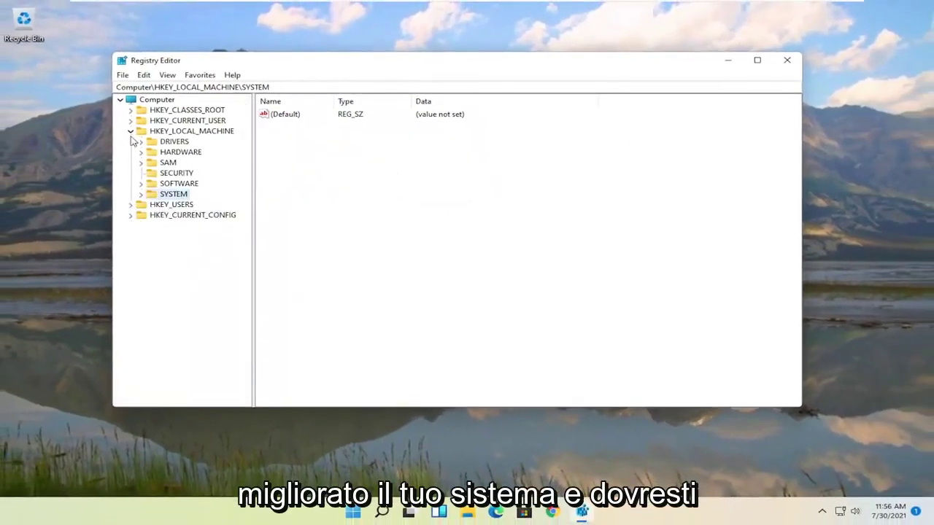
left_click(120, 131)
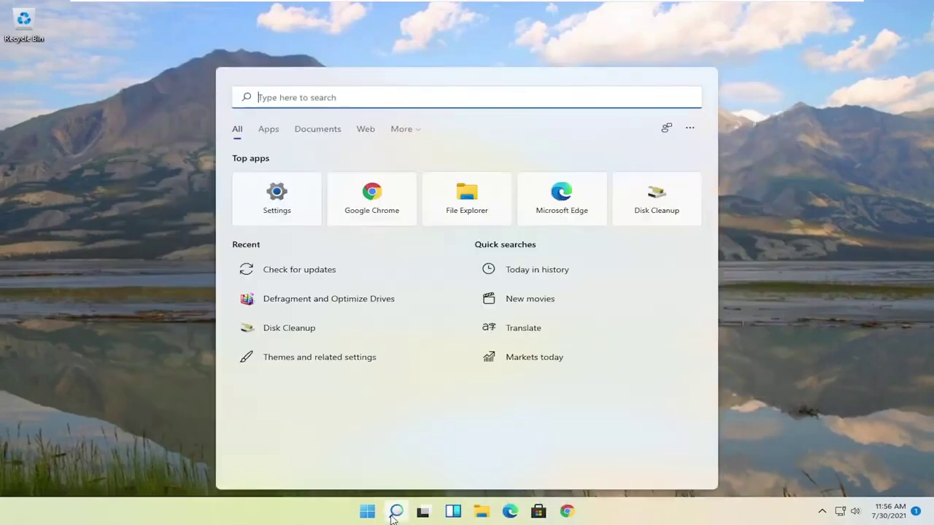
Switch to the Services app through Windows search and select the SysMain service in the list.
type("services")
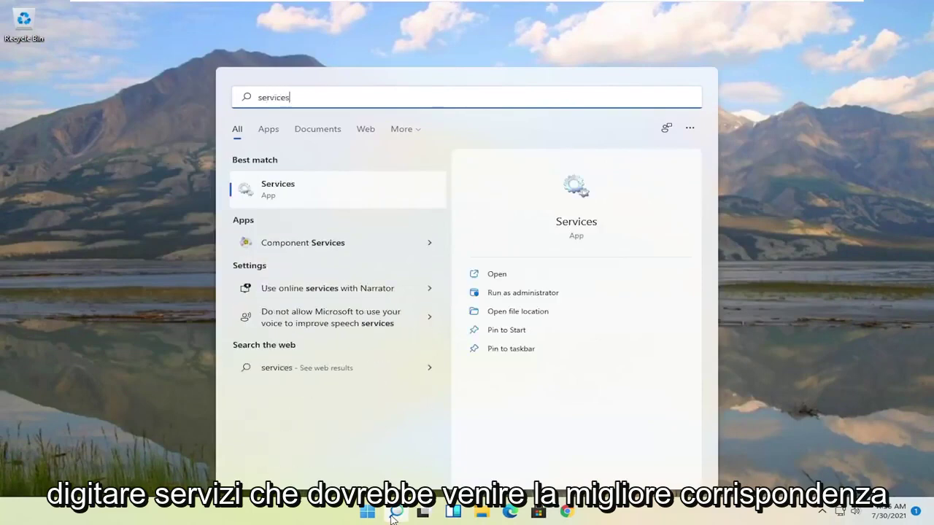
left_click(271, 198)
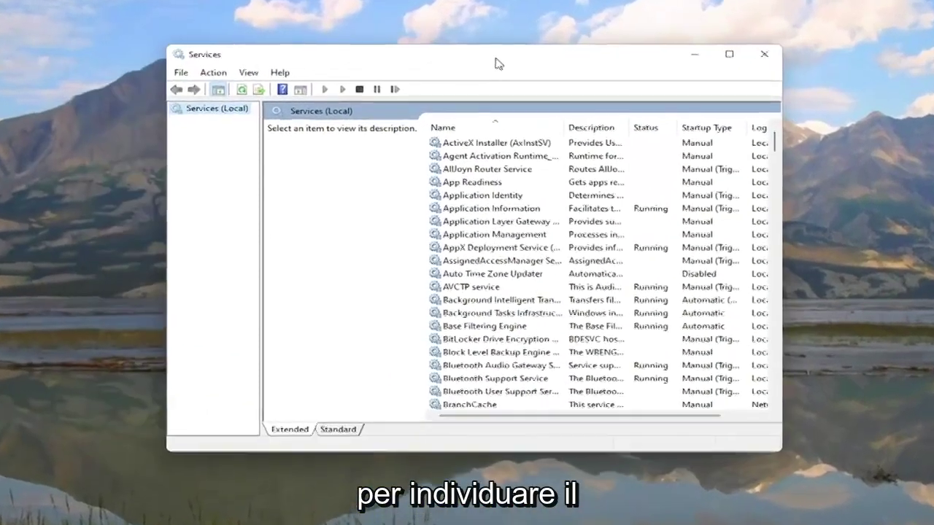
scroll(547, 277, "down", 20)
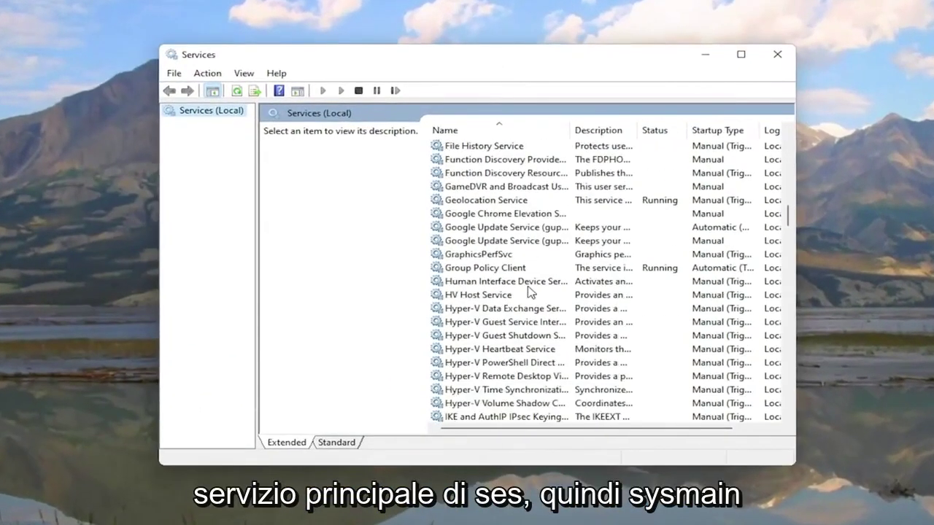
scroll(529, 292, "down", 20)
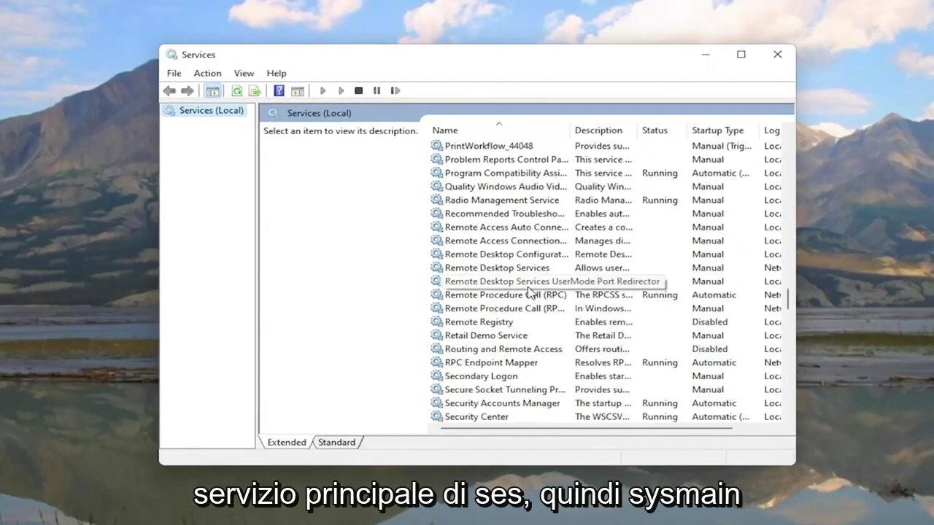
scroll(530, 292, "down", 3)
left_click(451, 283)
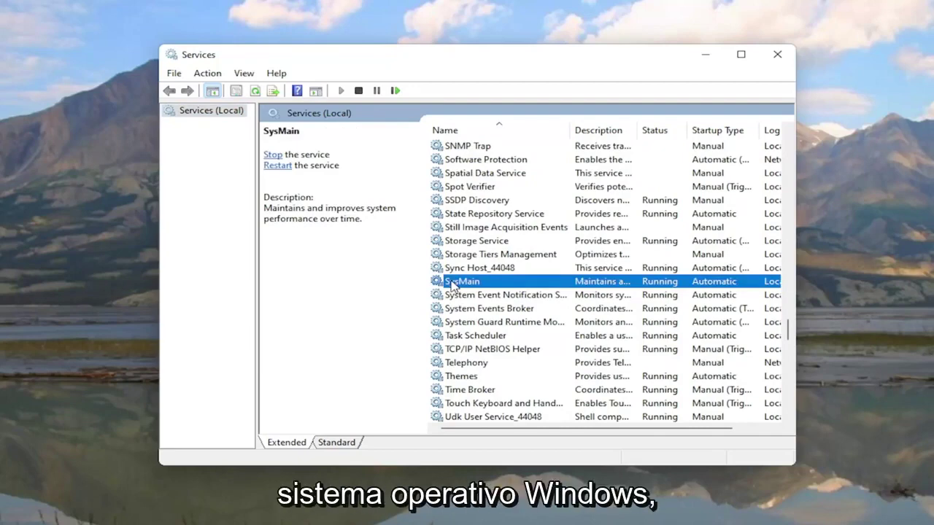
Set the SysMain service's startup type to Disabled, stop the service, and apply the changes before closing Services.
double_click(452, 283)
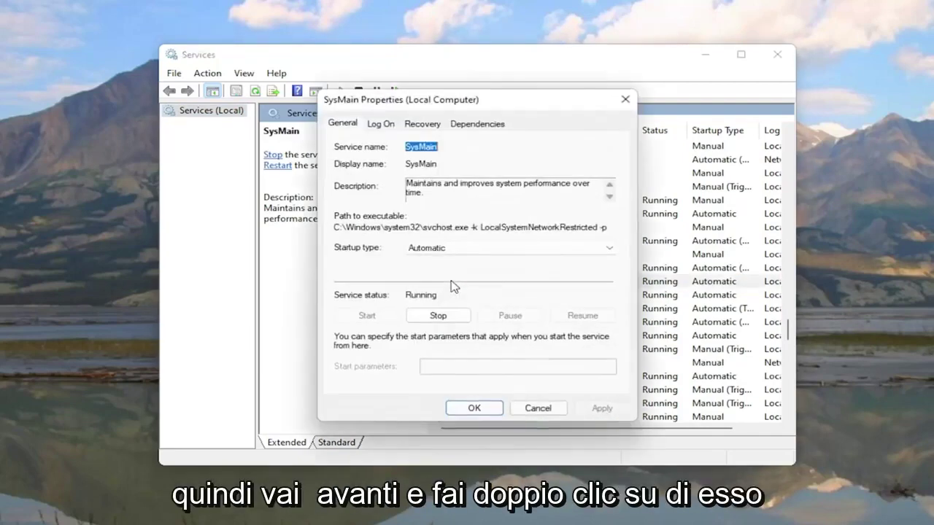
left_click(417, 249)
left_click(414, 293)
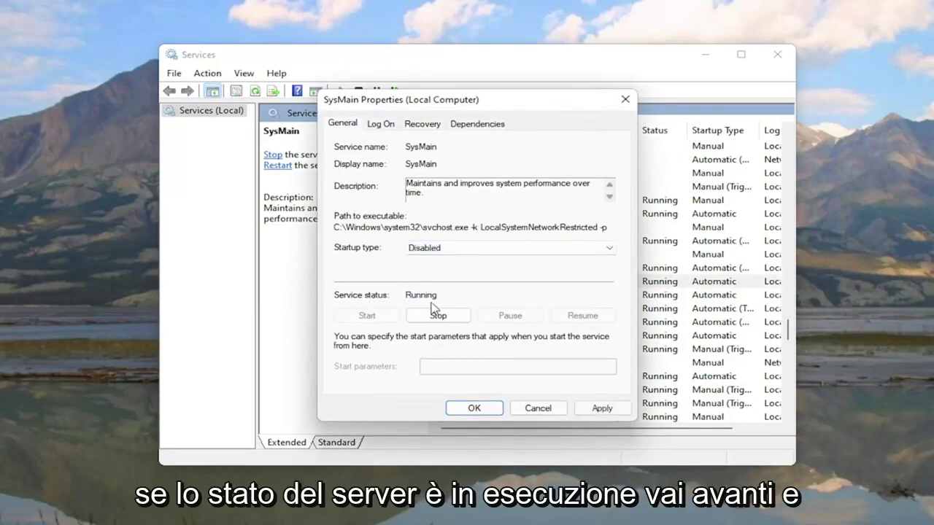
left_click(438, 316)
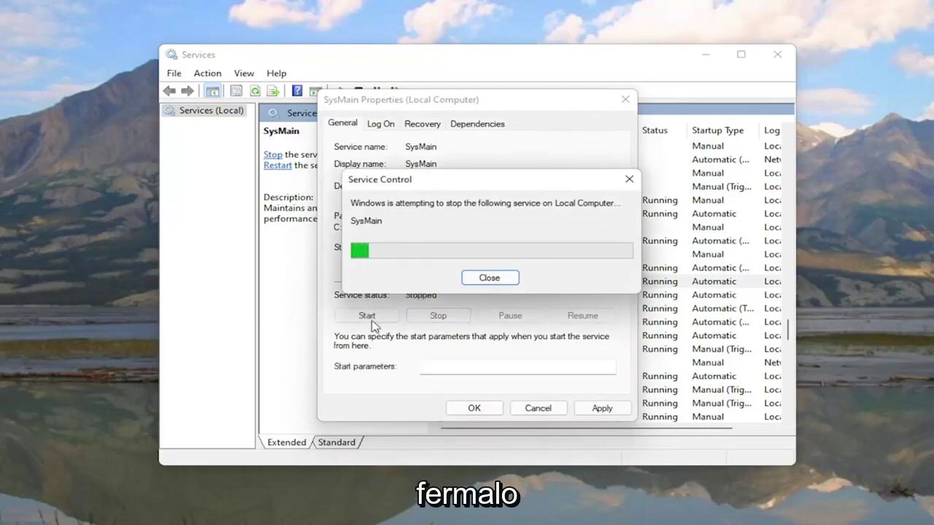
left_click(601, 408)
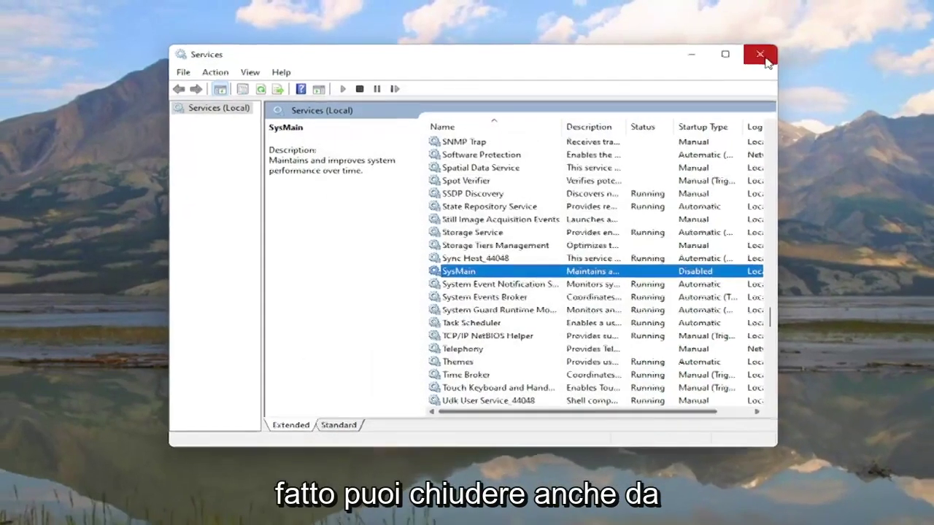
left_click(760, 56)
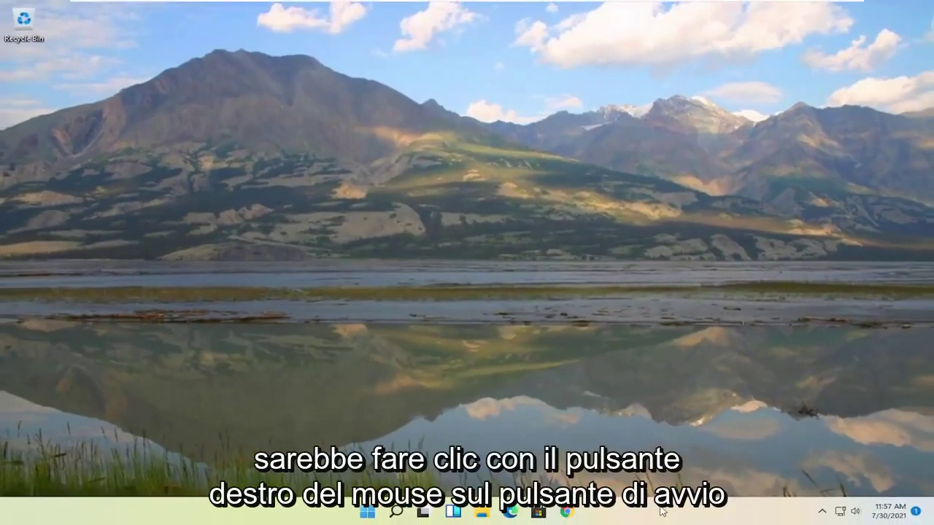
Review the startup apps and their status in Task Manager, and close it.
right_click(367, 512)
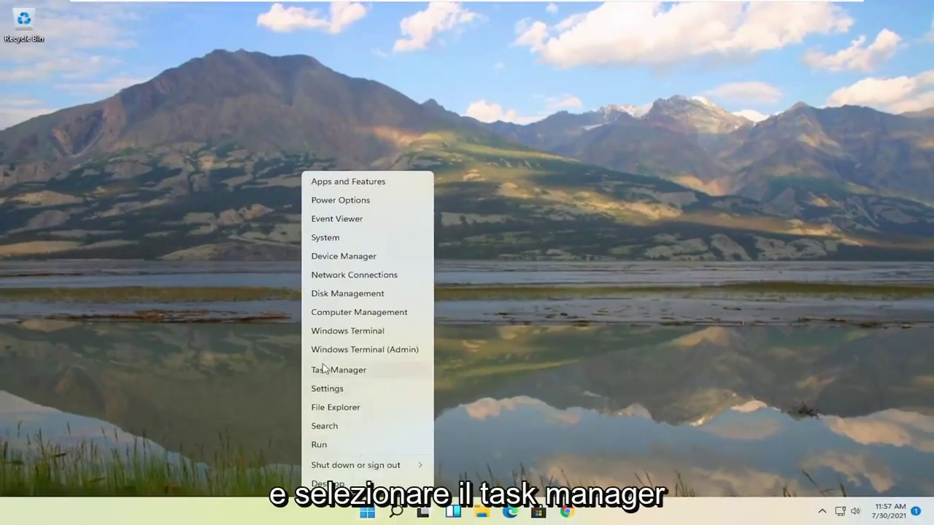
left_click(323, 370)
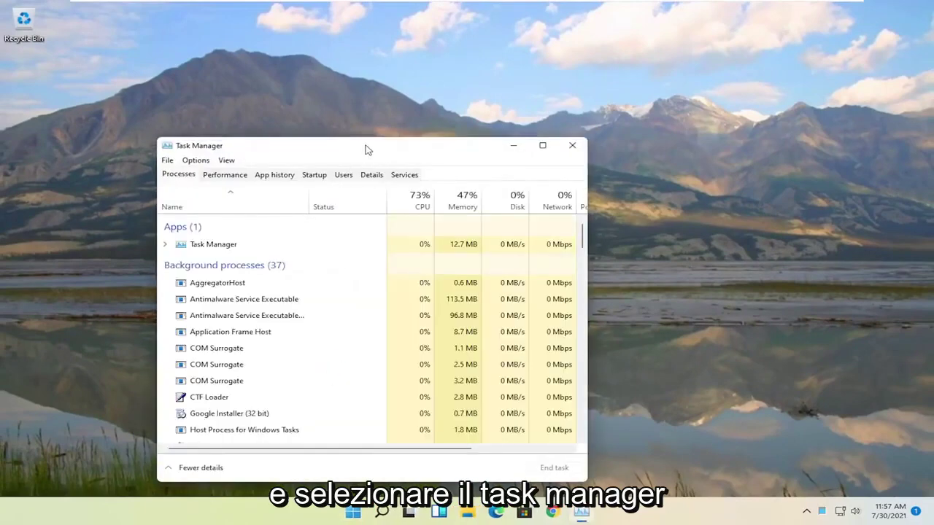
left_click_drag(367, 150, 474, 38)
left_click(421, 70)
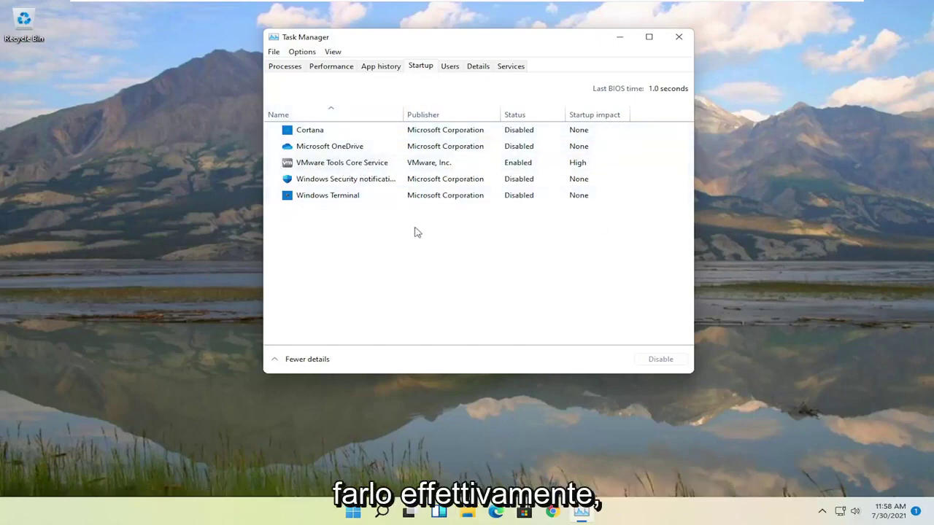
left_click(678, 37)
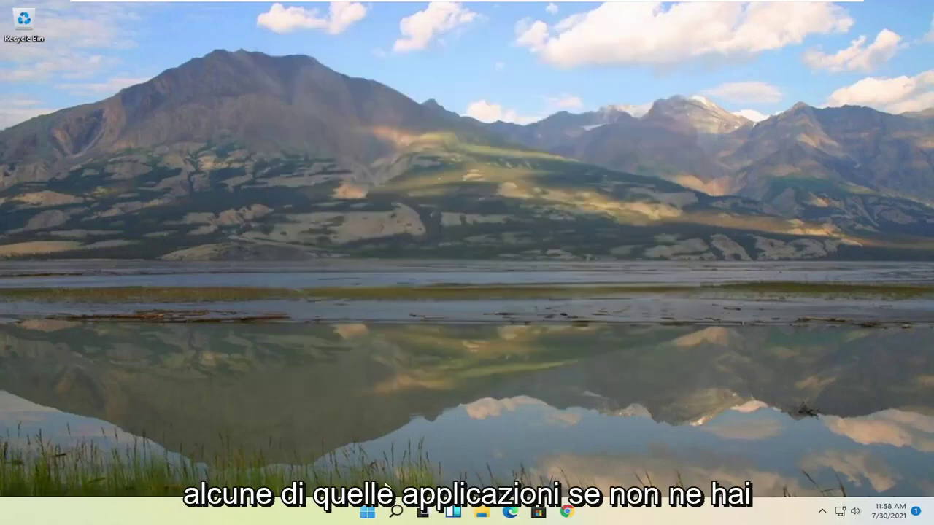
Find the Apps & features settings through Windows search for "apps and features" and bring up the list of installed apps.
left_click(396, 512)
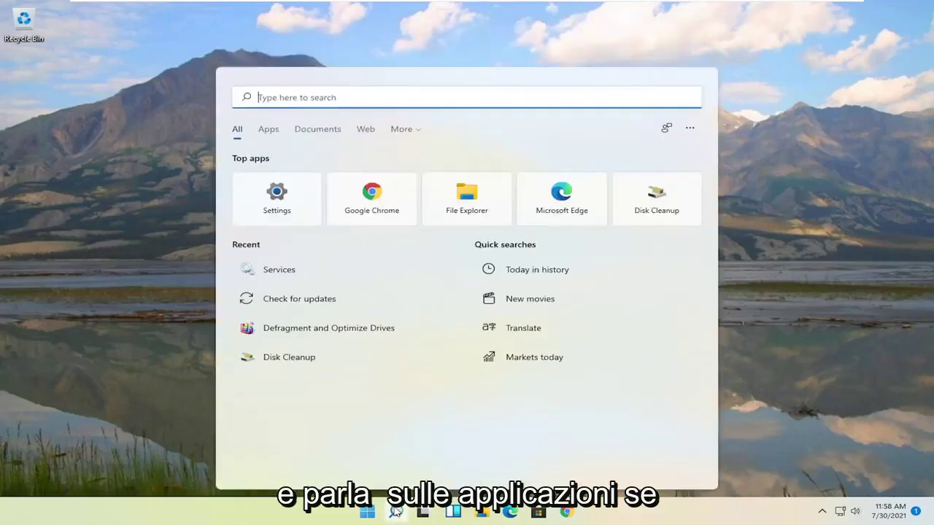
type("apps")
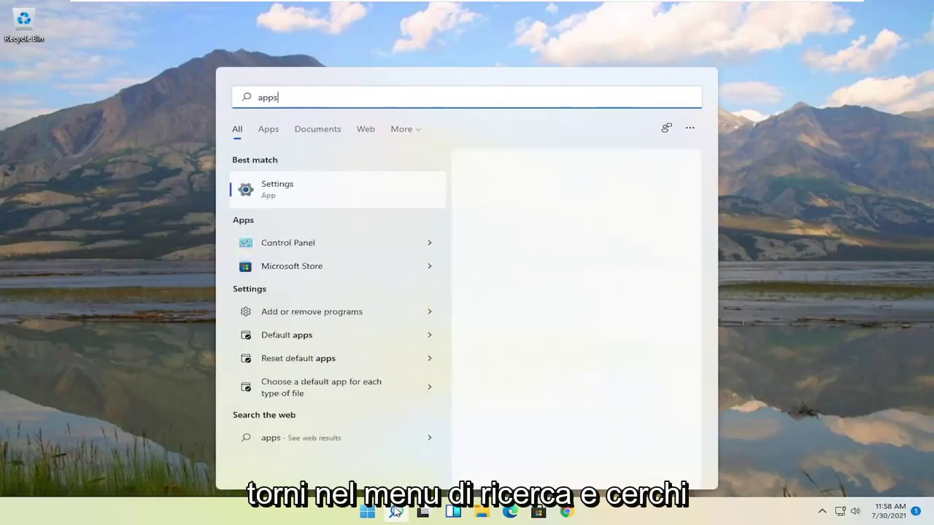
type(" and f")
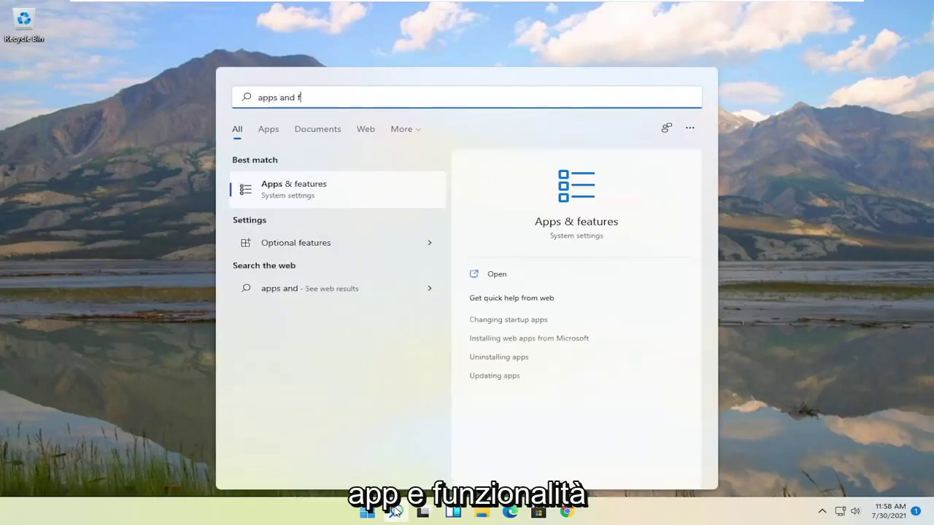
type("eatures")
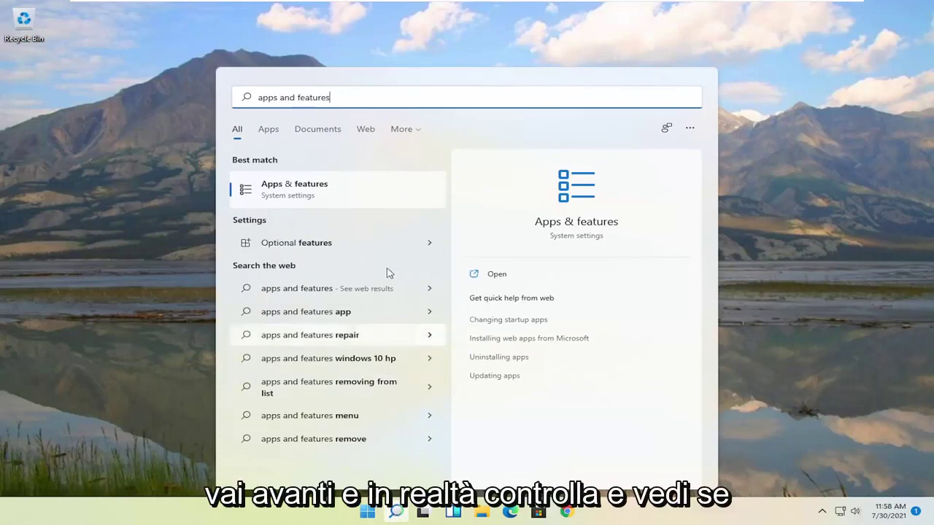
left_click(334, 185)
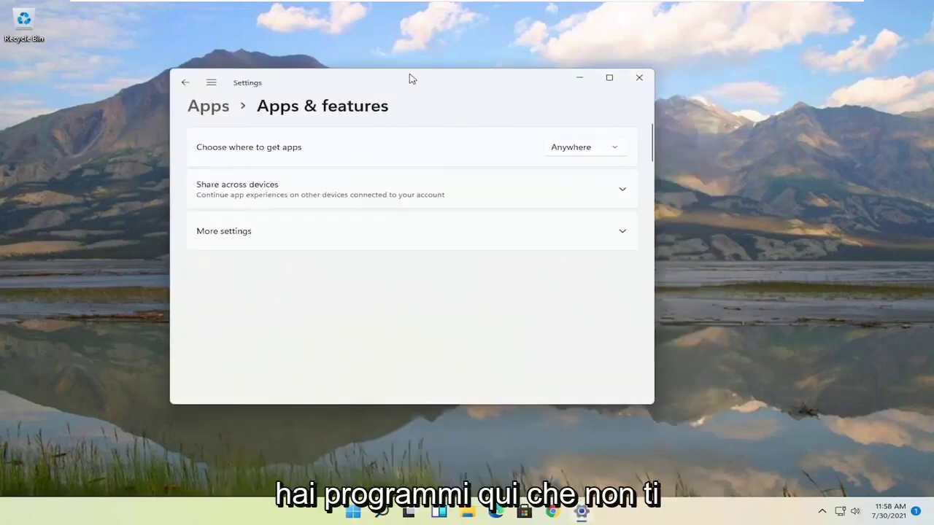
left_click_drag(410, 78, 544, 39)
scroll(528, 253, "down", 5)
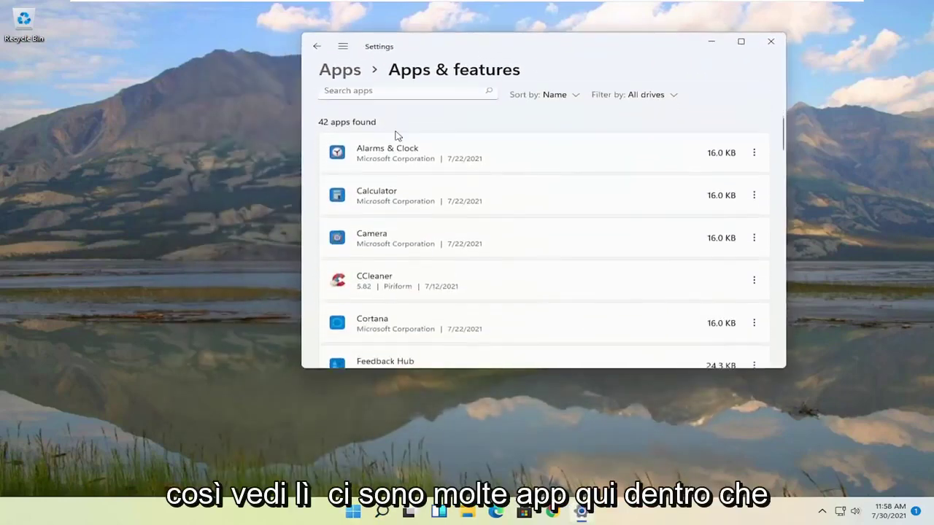
Check the available actions for Alarms & Clock and CCleaner without uninstalling anything, and close Settings.
left_click(754, 153)
left_click(487, 192)
scroll(435, 278, "down", 1)
left_click(753, 238)
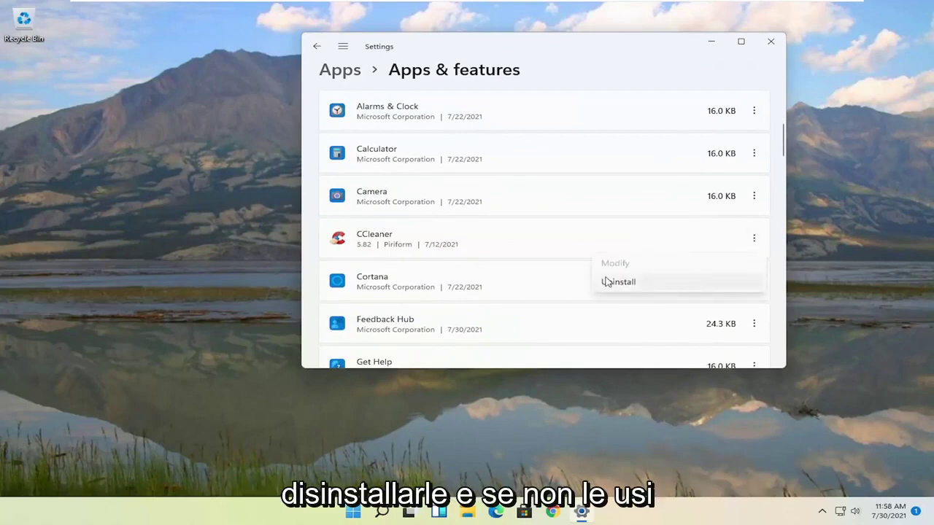
left_click(617, 50)
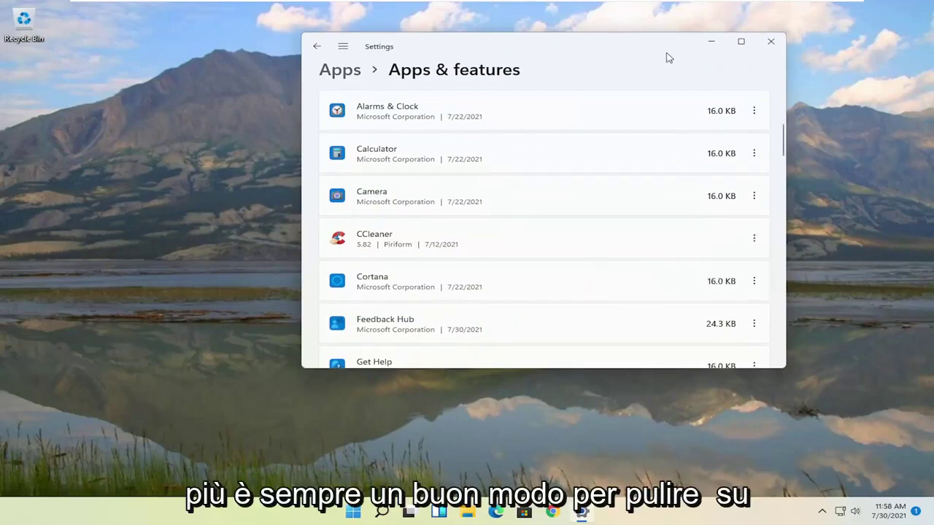
left_click(770, 42)
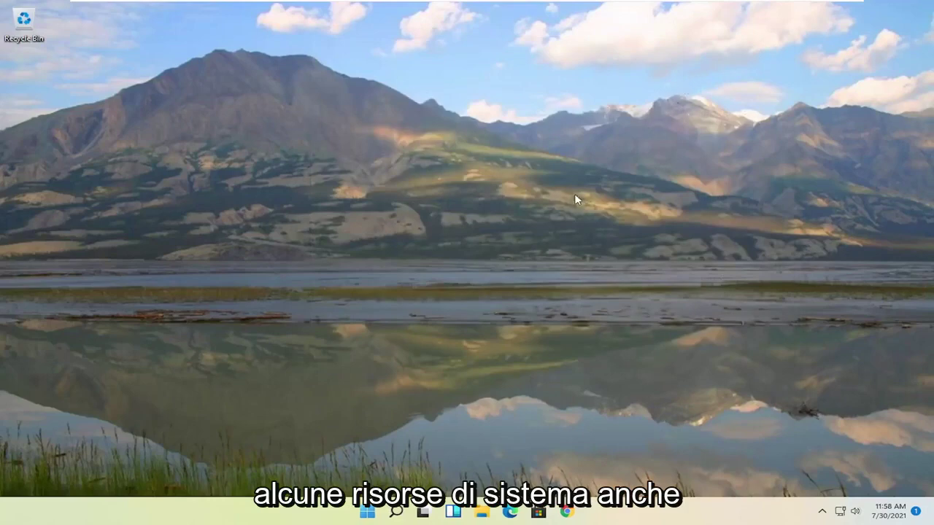
Run Disk Cleanup on drive C: with system files included and permanently delete the preselected files.
left_click(369, 511)
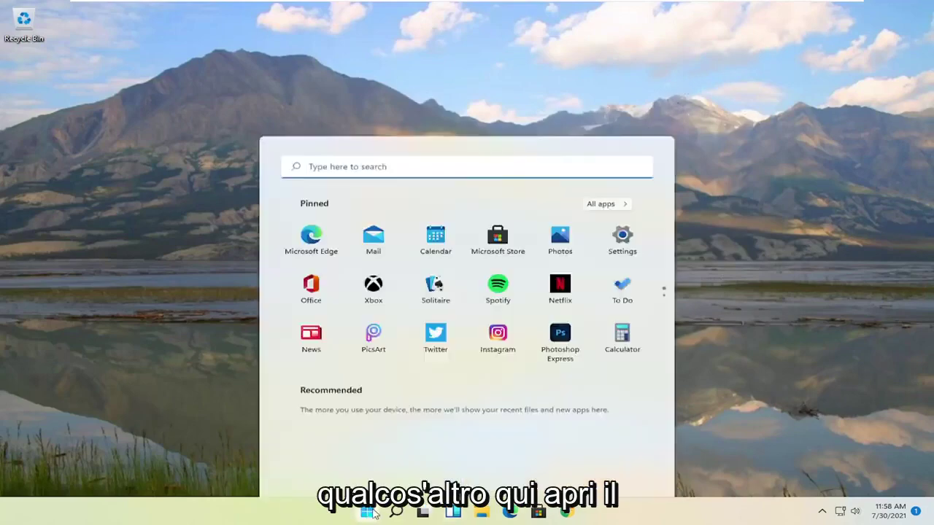
type("disk clean")
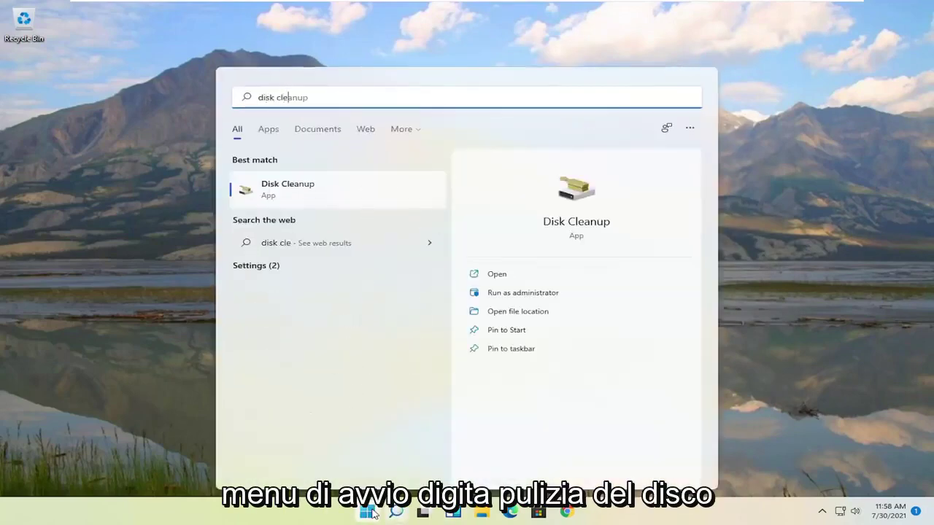
left_click(287, 191)
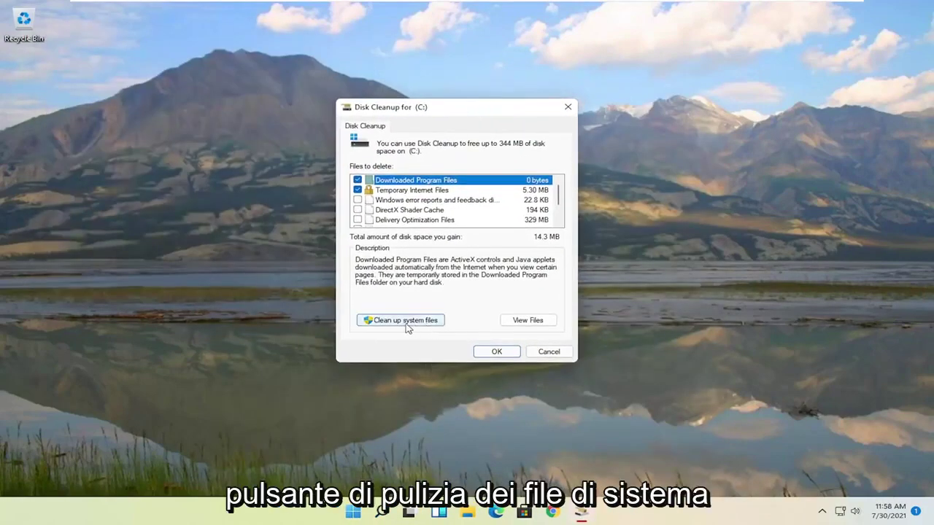
left_click(405, 321)
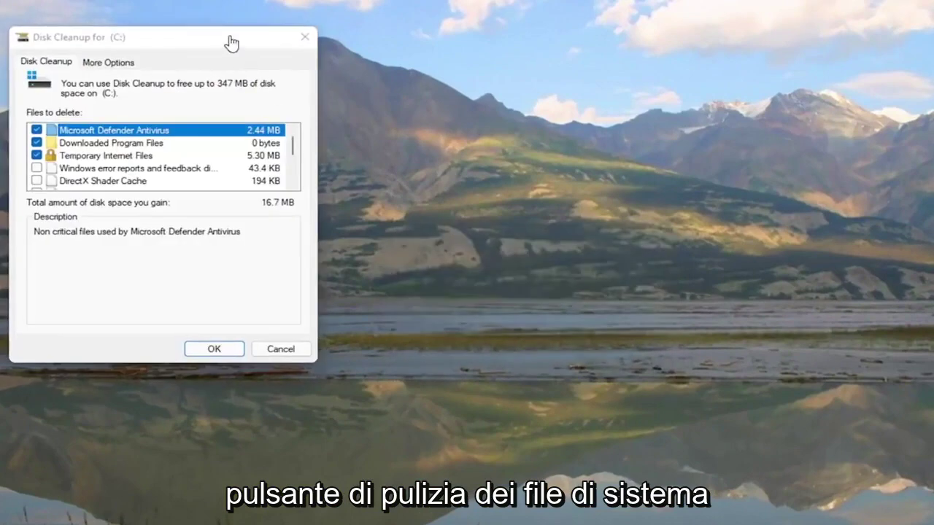
left_click_drag(209, 36, 496, 73)
left_click(511, 385)
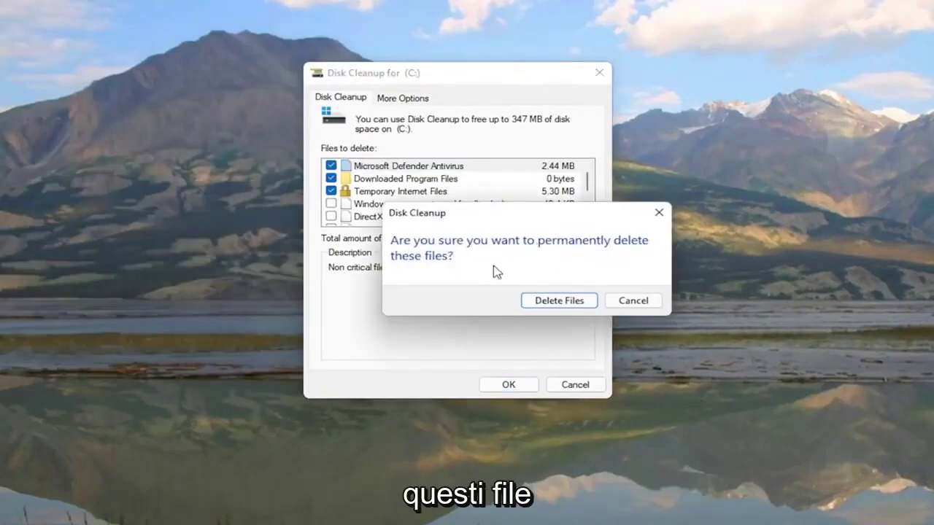
left_click(558, 301)
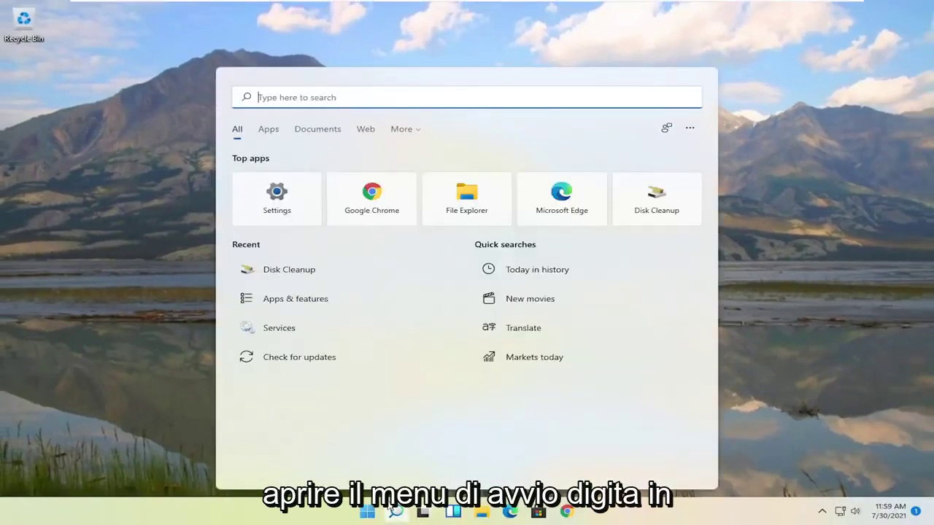
Optimize drive C: with Defragment and Optimize Drives, and close the Optimize Drives window.
type("disk defra")
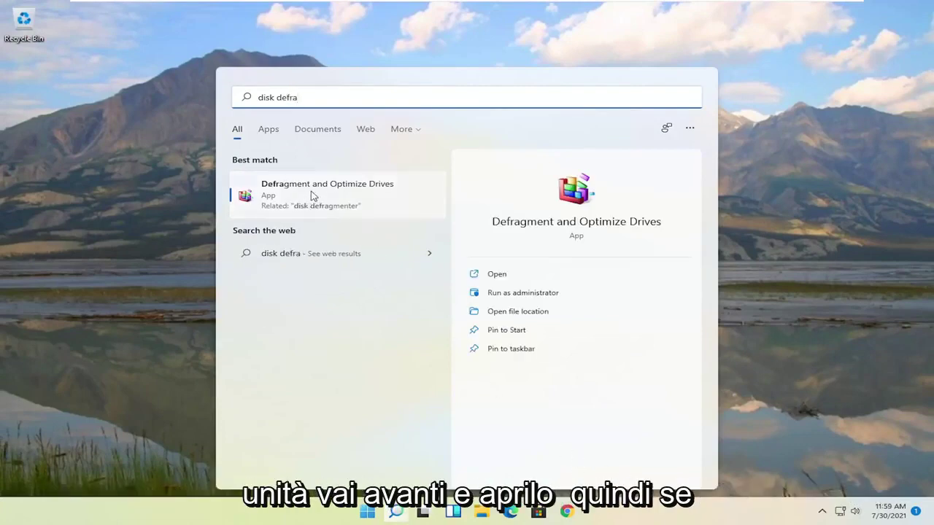
left_click(312, 195)
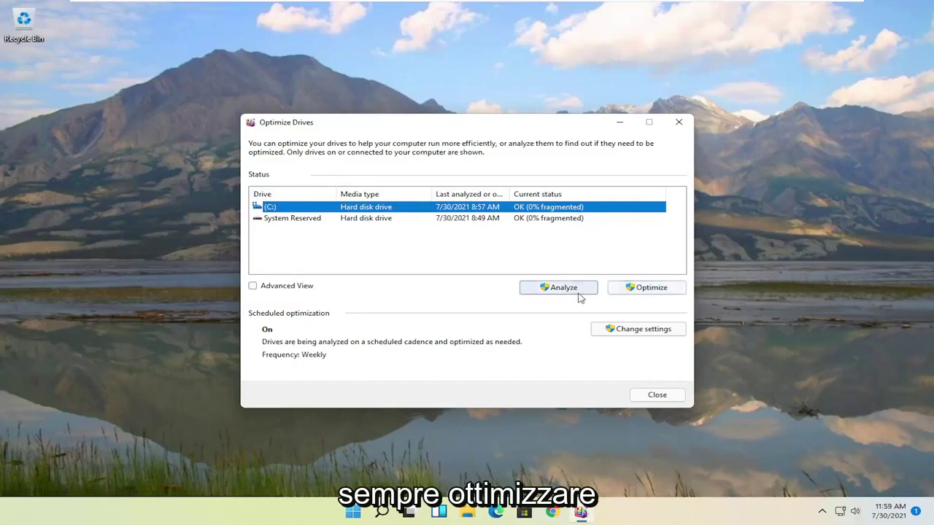
left_click(631, 289)
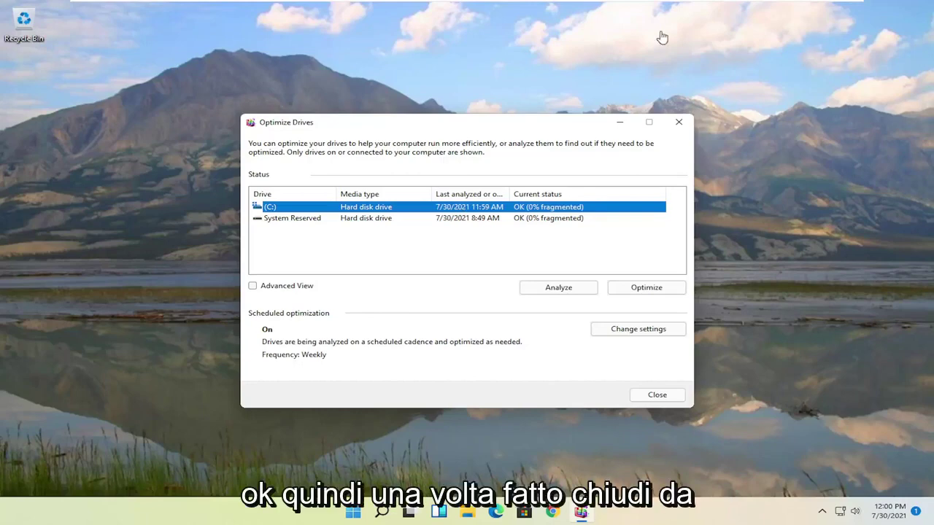
left_click(678, 122)
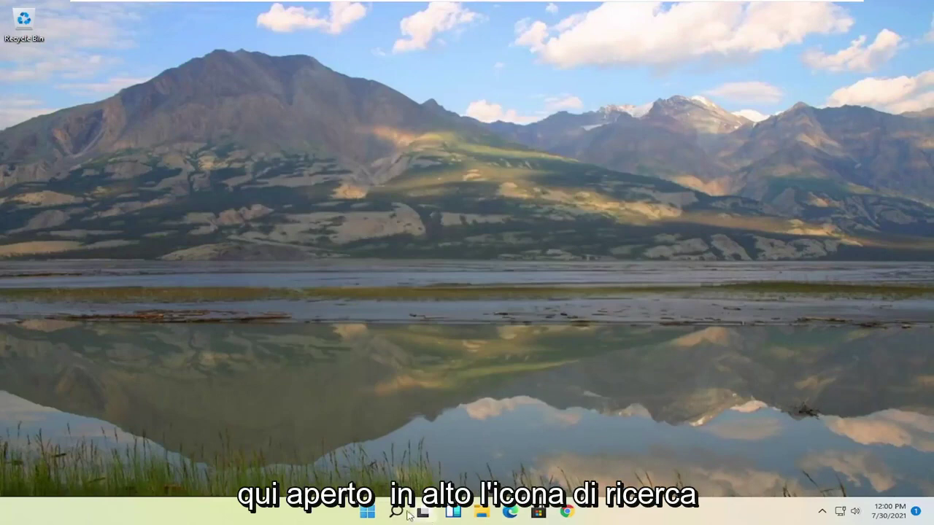
Find Command Prompt by searching for "cmd" and open it as administrator, allowing the User Account Control request.
left_click(396, 511)
type("cmd")
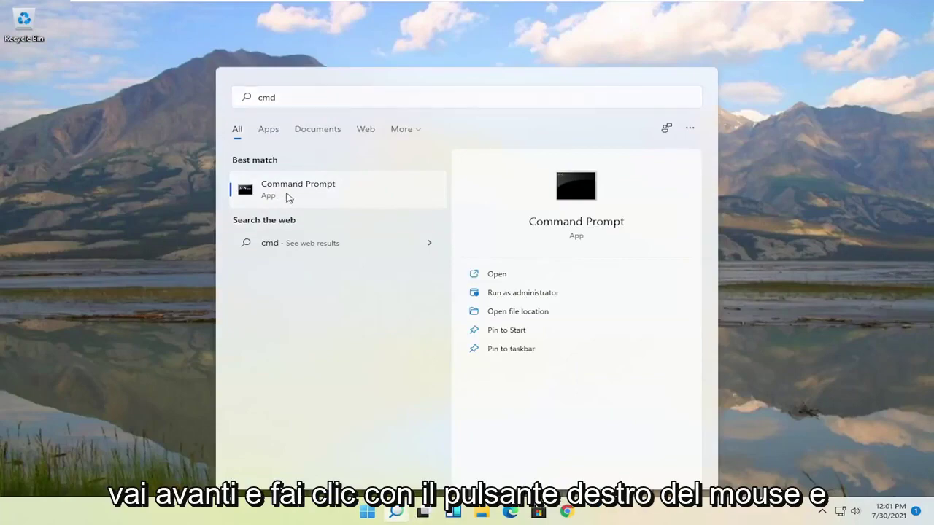
right_click(288, 197)
left_click(337, 210)
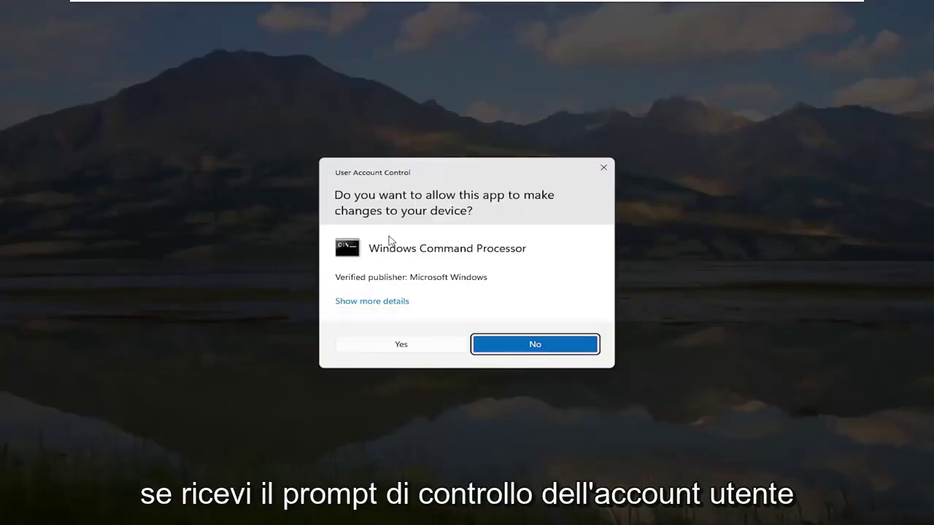
left_click(386, 348)
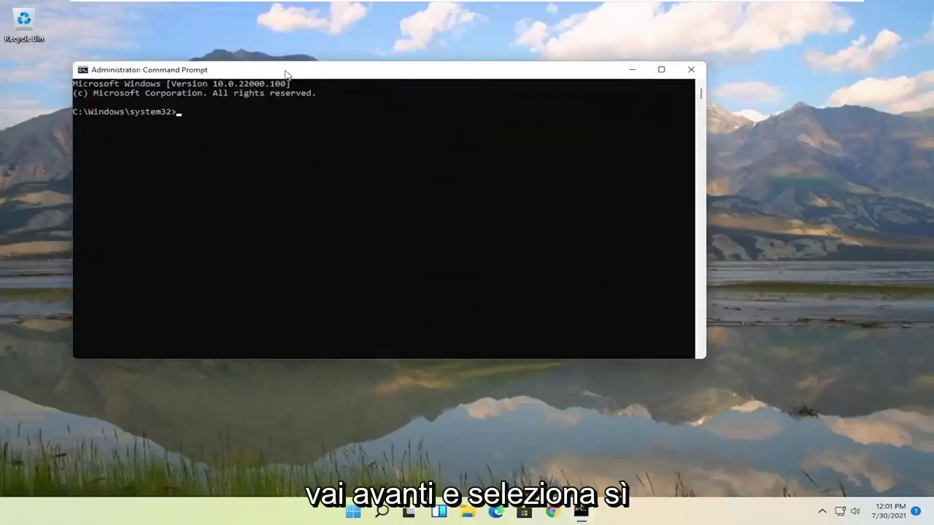
left_click_drag(287, 74, 347, 76)
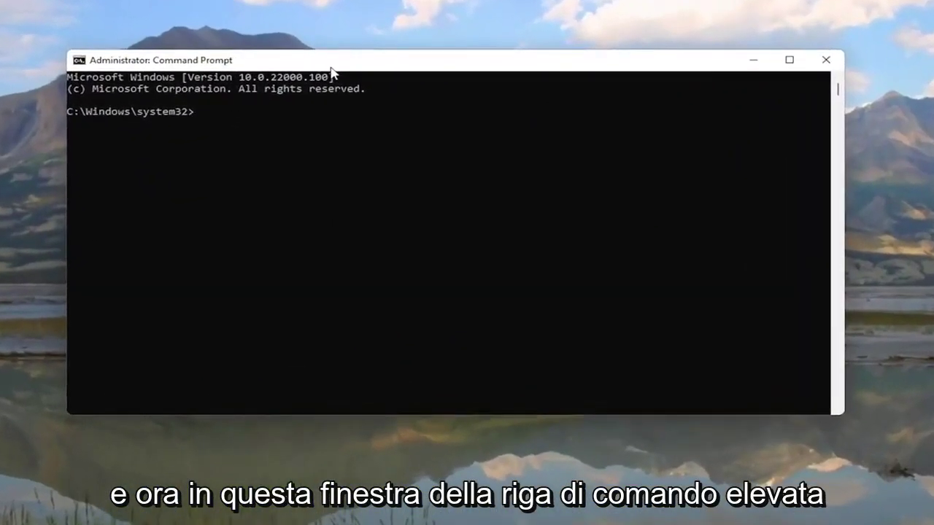
Run the command sfc /scannow and close Command Prompt once the system scan completes.
type("sfc /scannow")
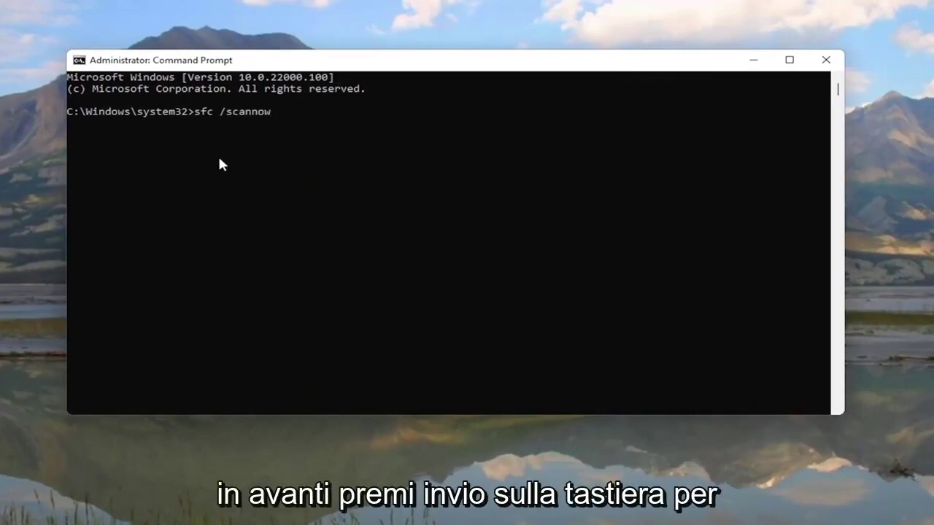
key("Return")
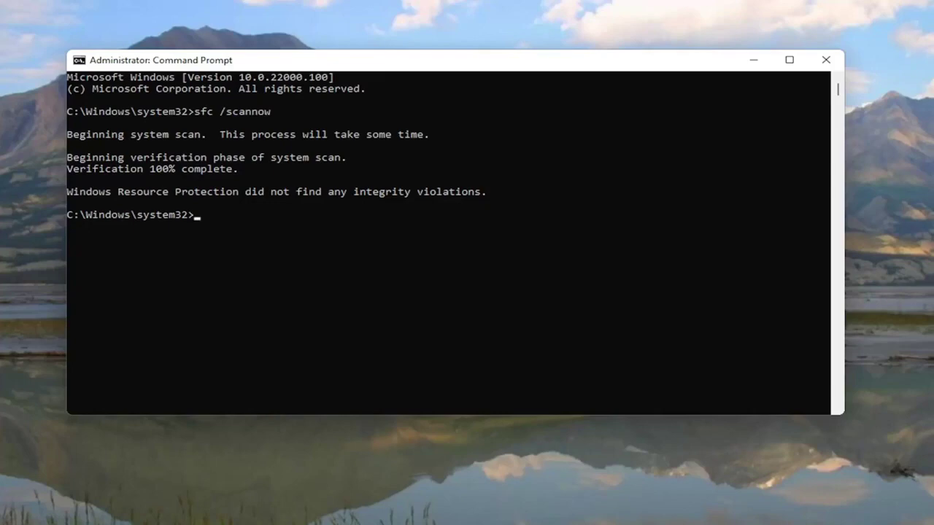
left_click(826, 60)
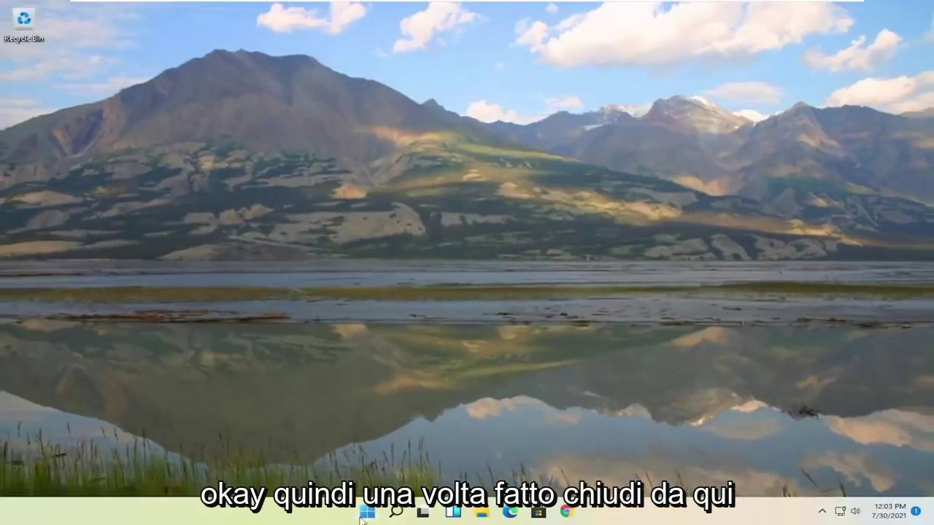
Restart the computer.
right_click(364, 513)
mouse_move(344, 464)
left_click(467, 485)
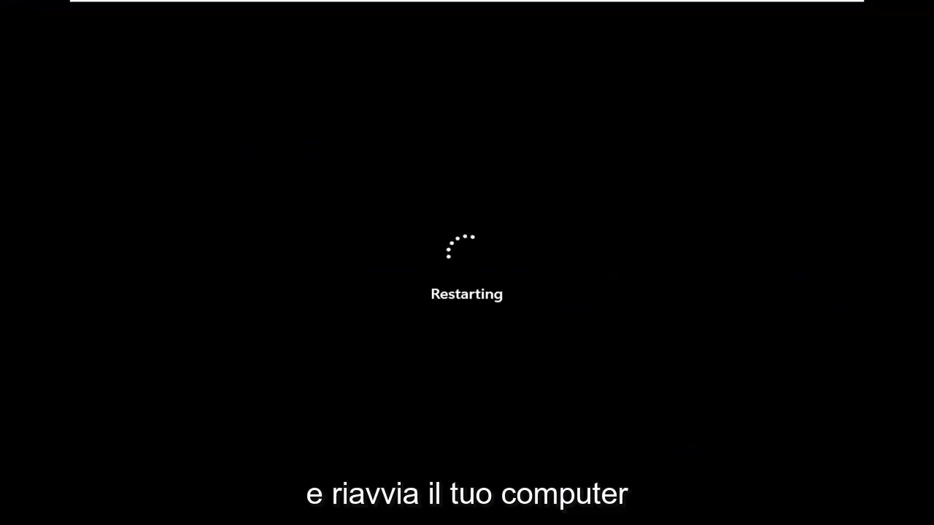